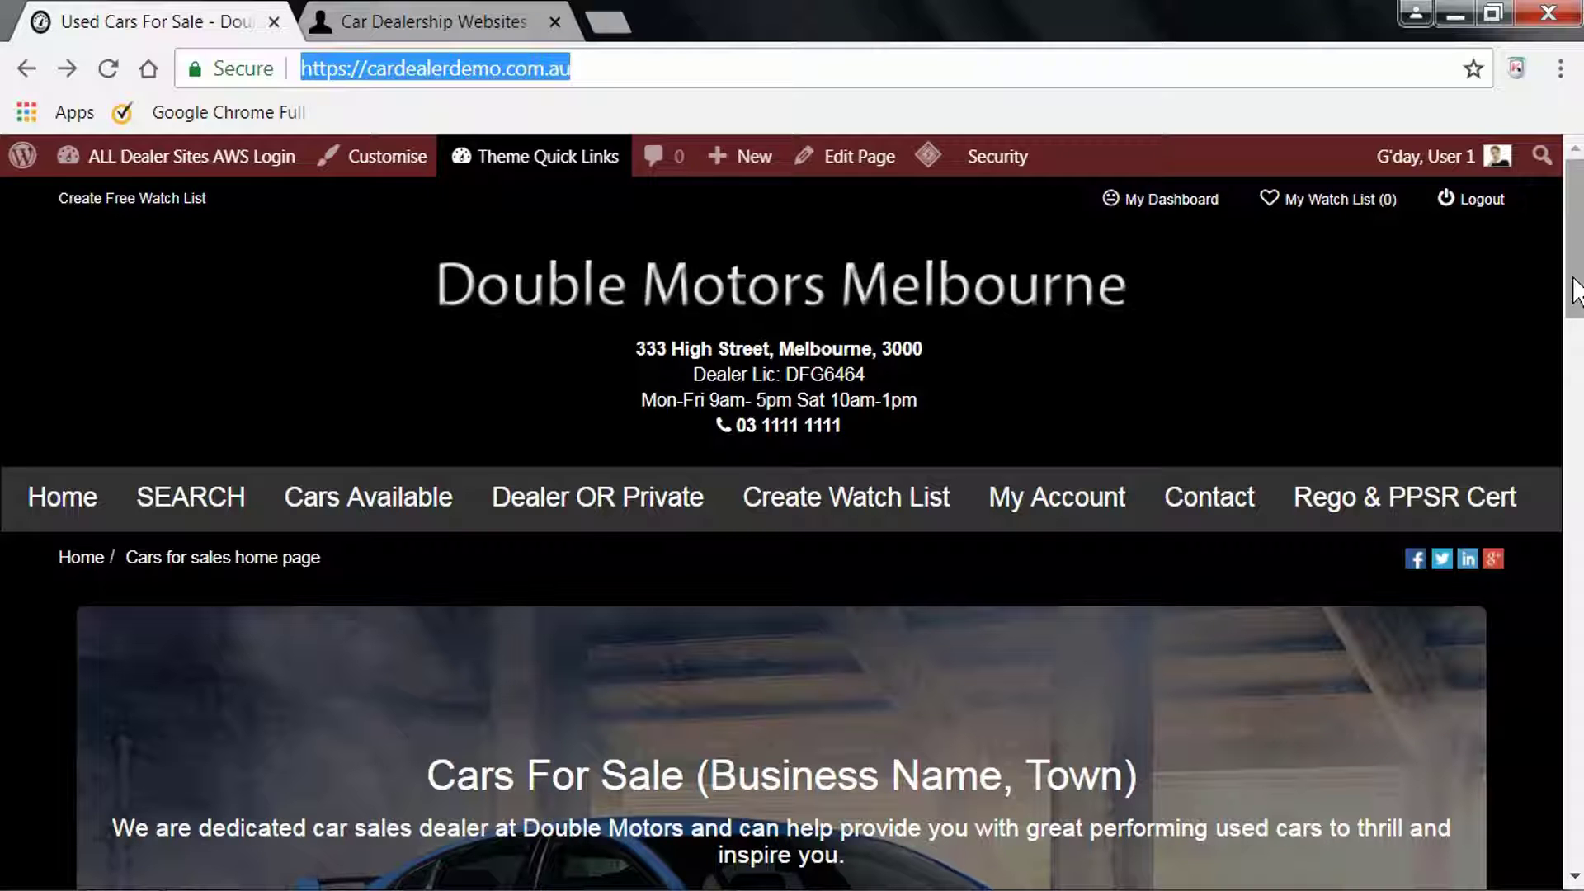
# Follow the Double Motors Melbourne footer's Dealer Support link to the Car Dealer Websites Ticket Support page
pyautogui.moveTo(1576, 289); pyautogui.dragTo(1576, 833)
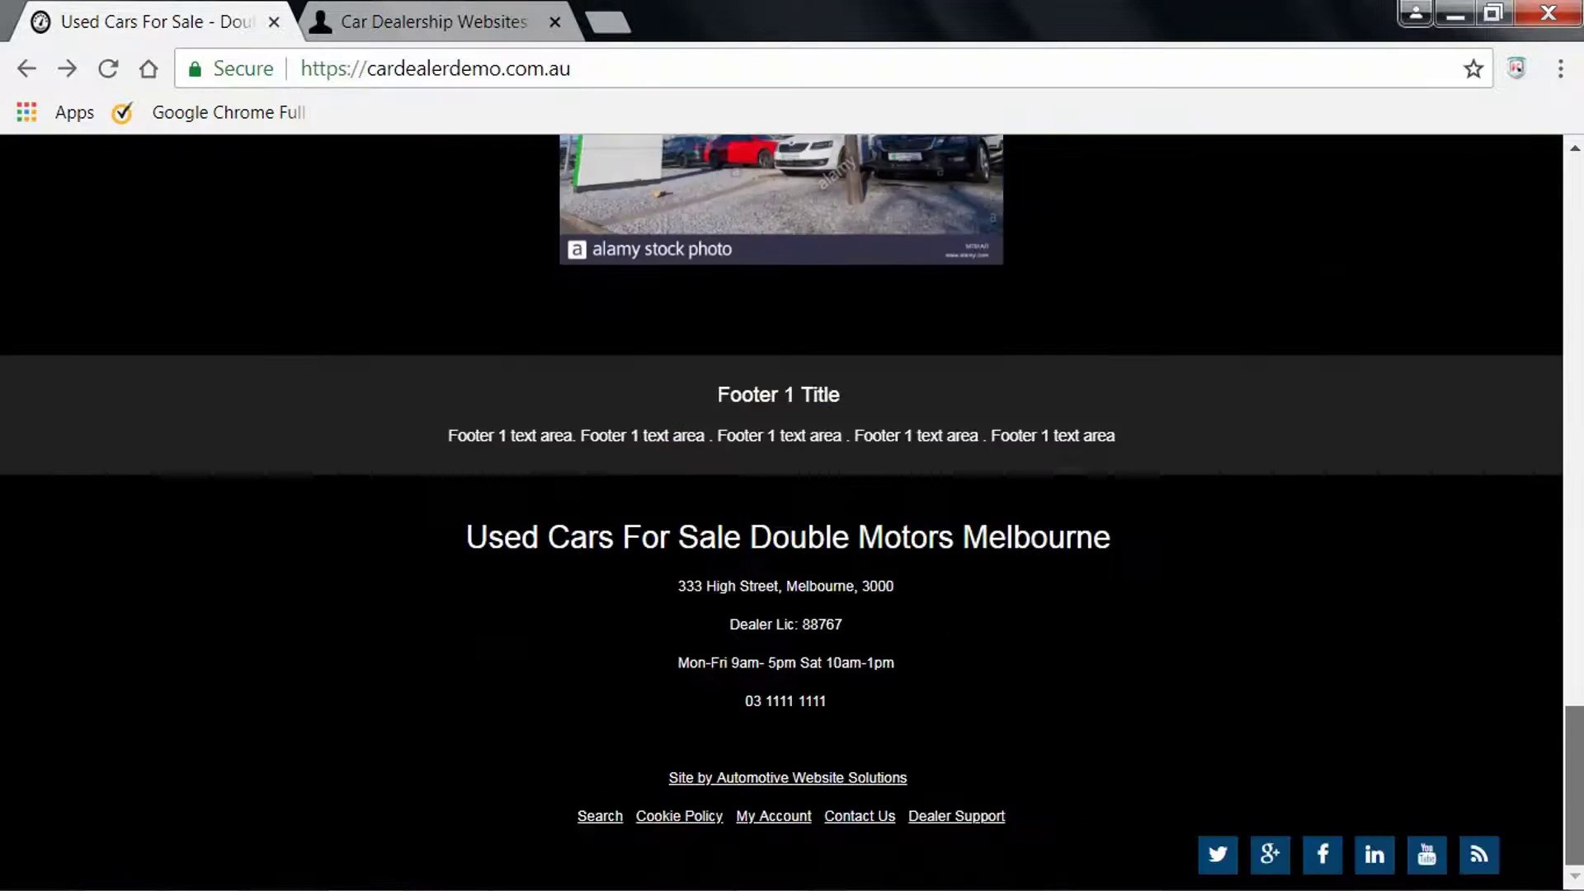
pyautogui.click(976, 819)
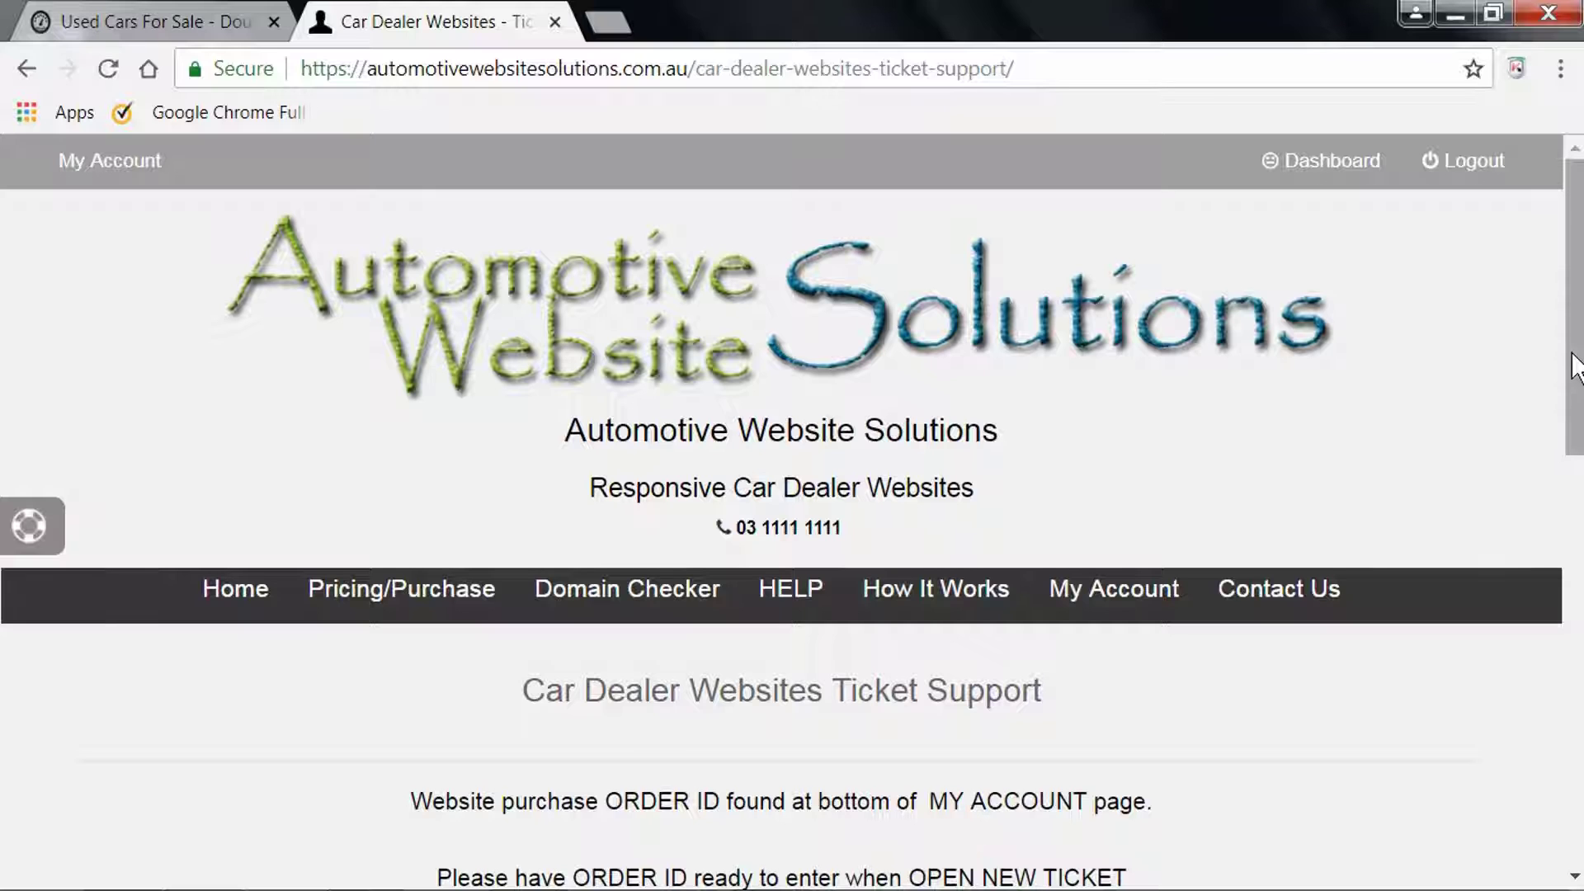
pyautogui.moveTo(1577, 372); pyautogui.dragTo(1563, 301)
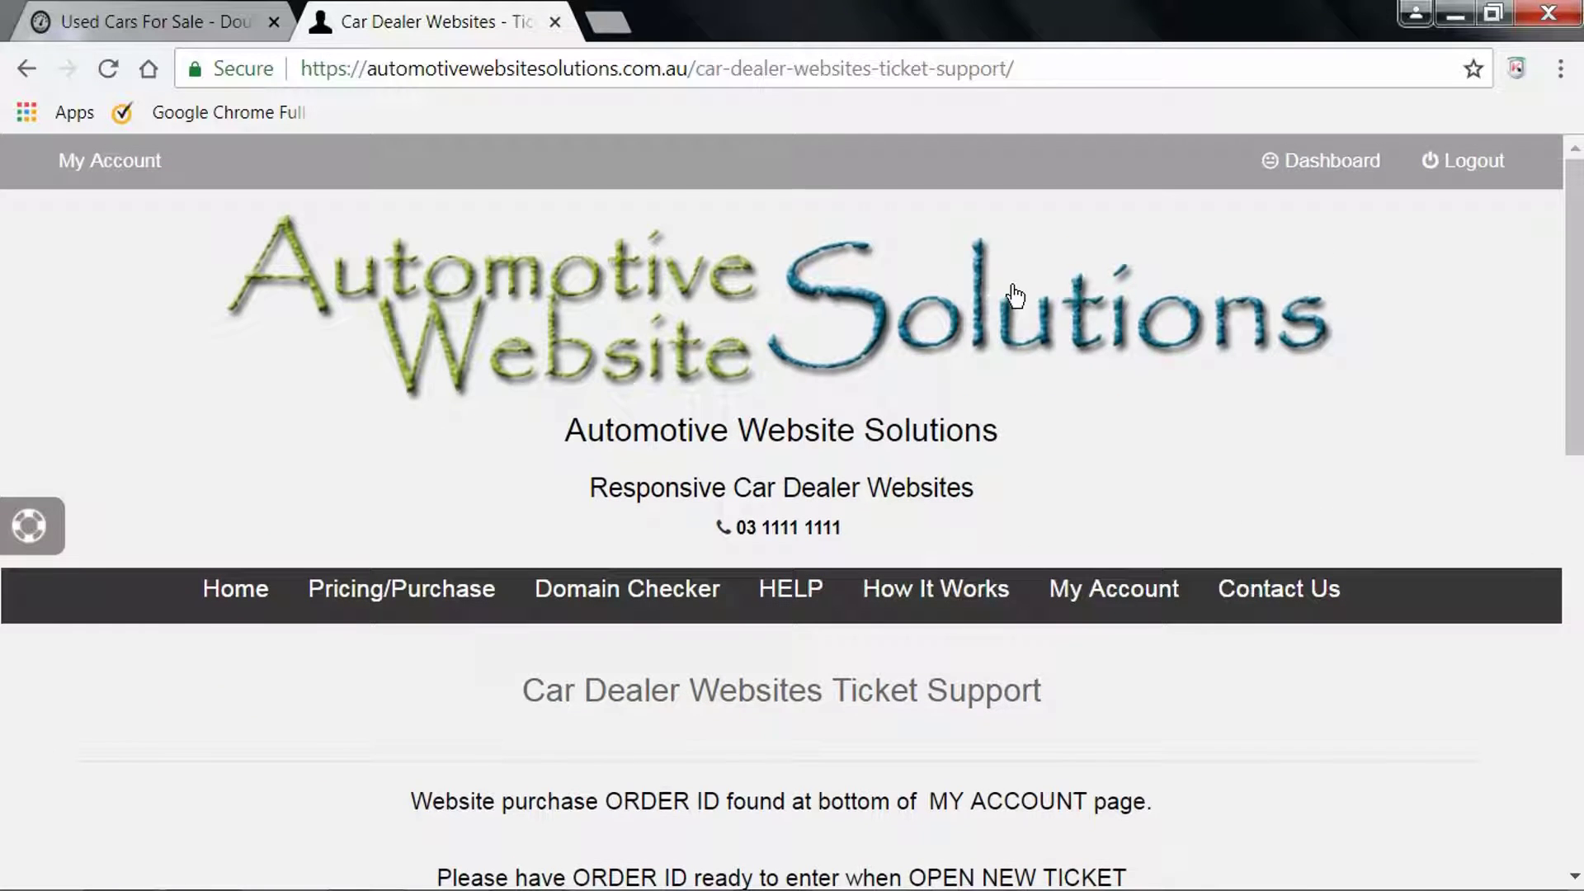
pyautogui.click(947, 296)
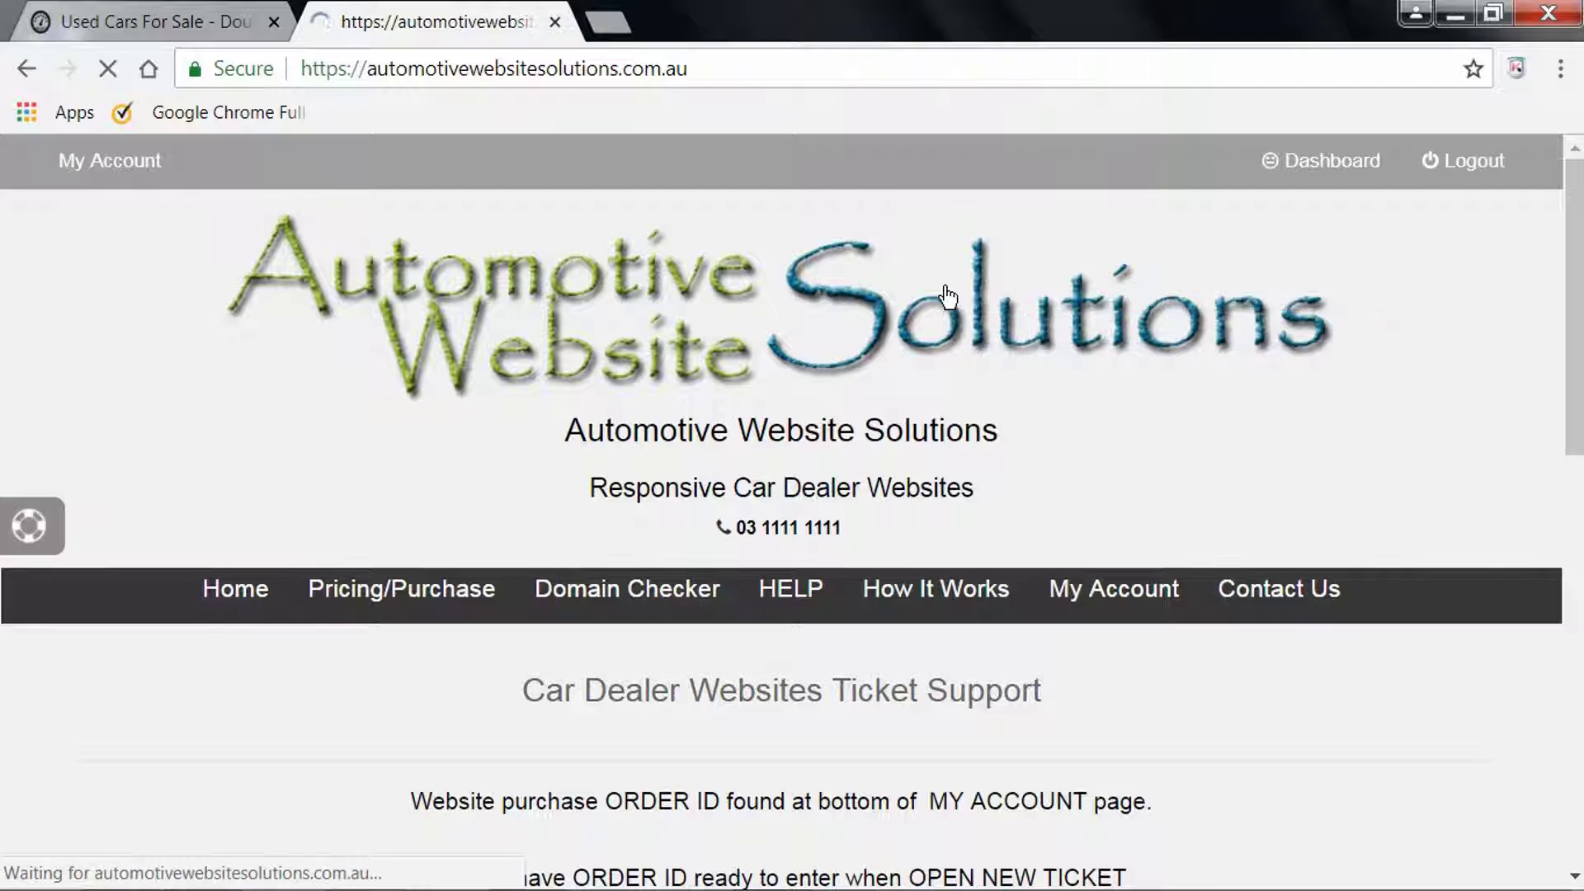
pyautogui.moveTo(796, 594)
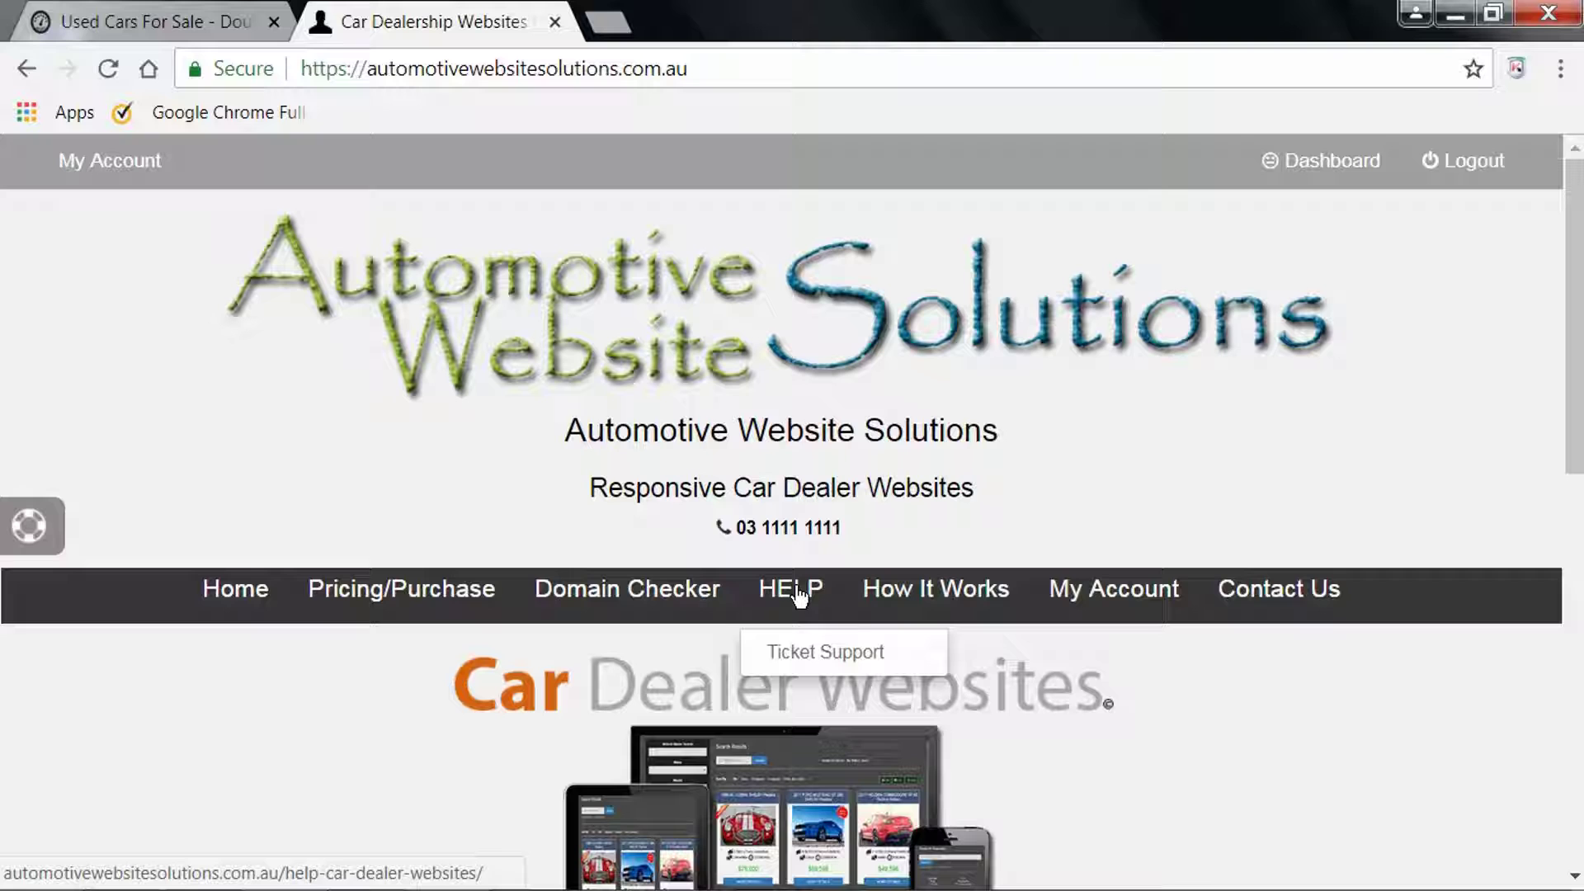
pyautogui.click(887, 654)
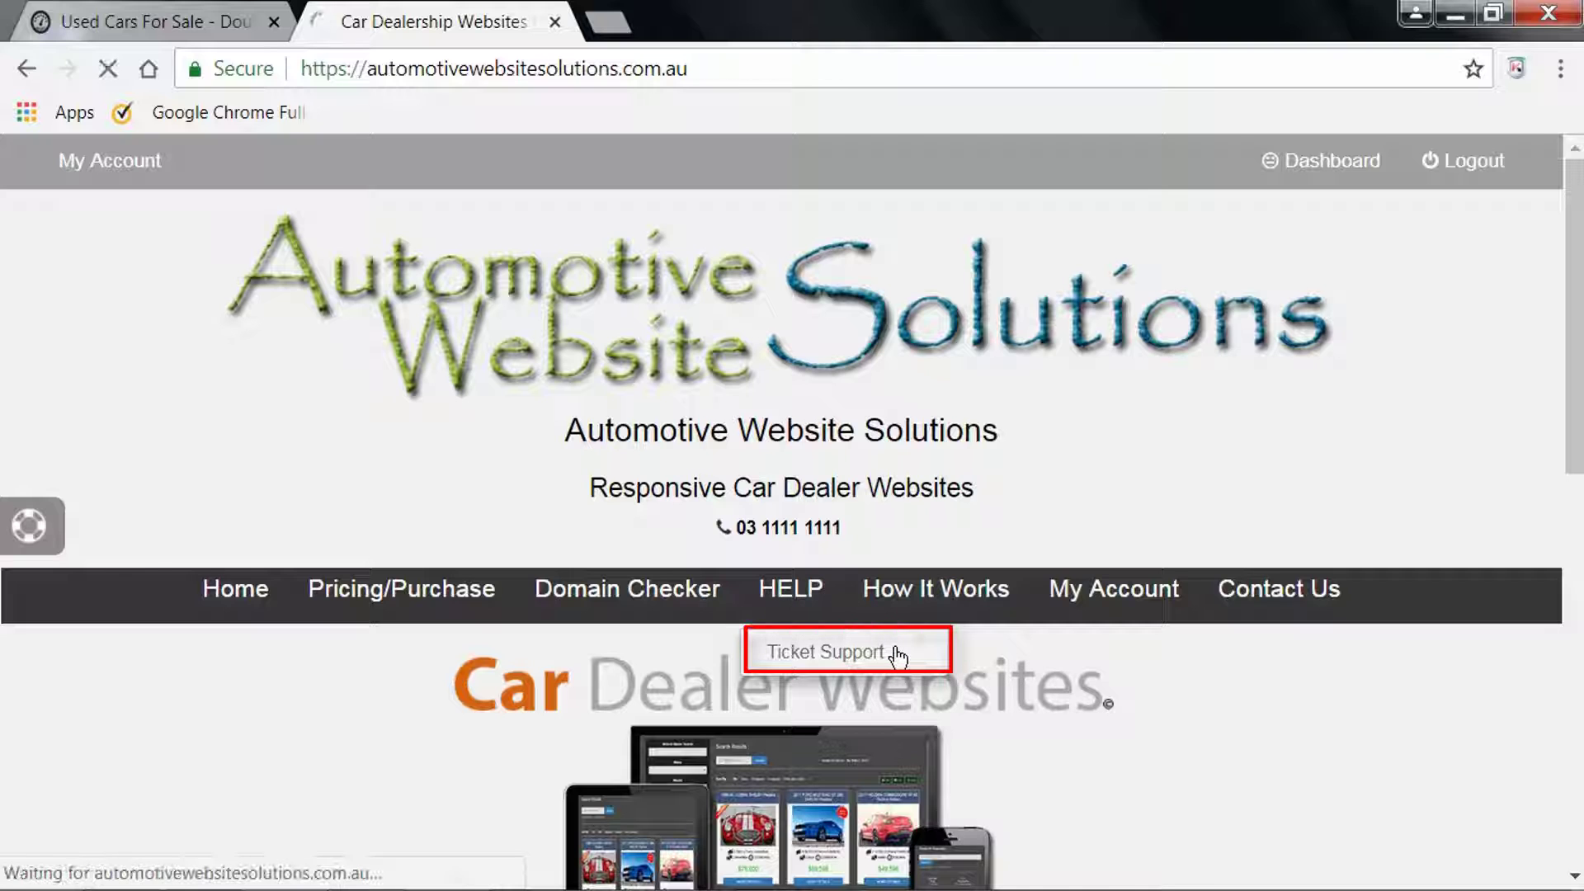
pyautogui.moveTo(1576, 351); pyautogui.dragTo(1578, 452)
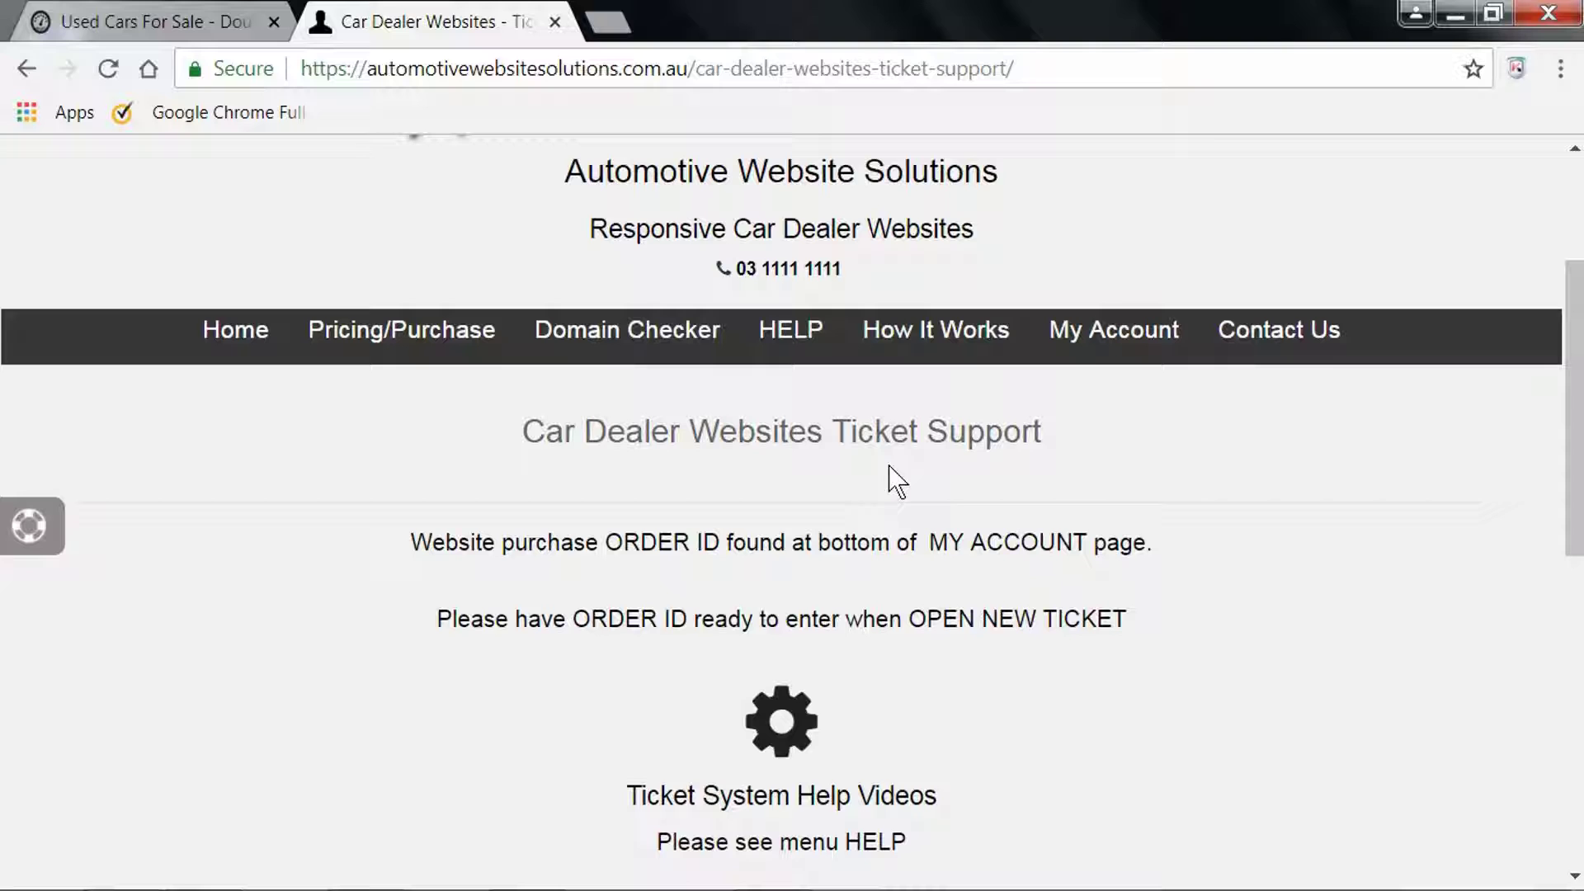
# Copy the website purchase order ID from the My Account purchase history table
pyautogui.click(1103, 349)
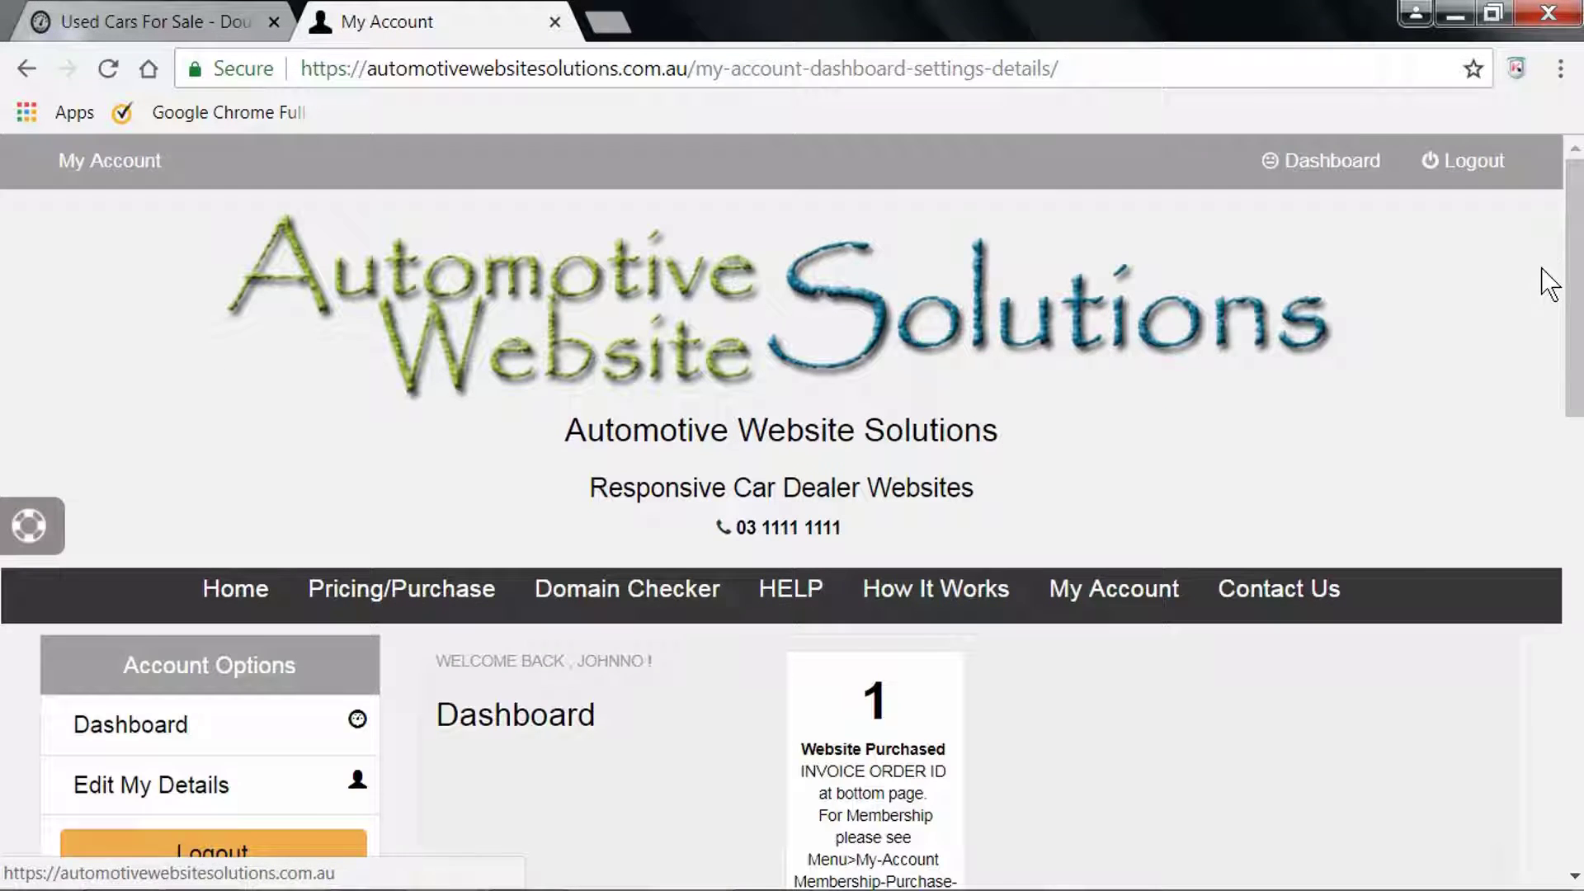
pyautogui.moveTo(1574, 284); pyautogui.dragTo(1575, 724)
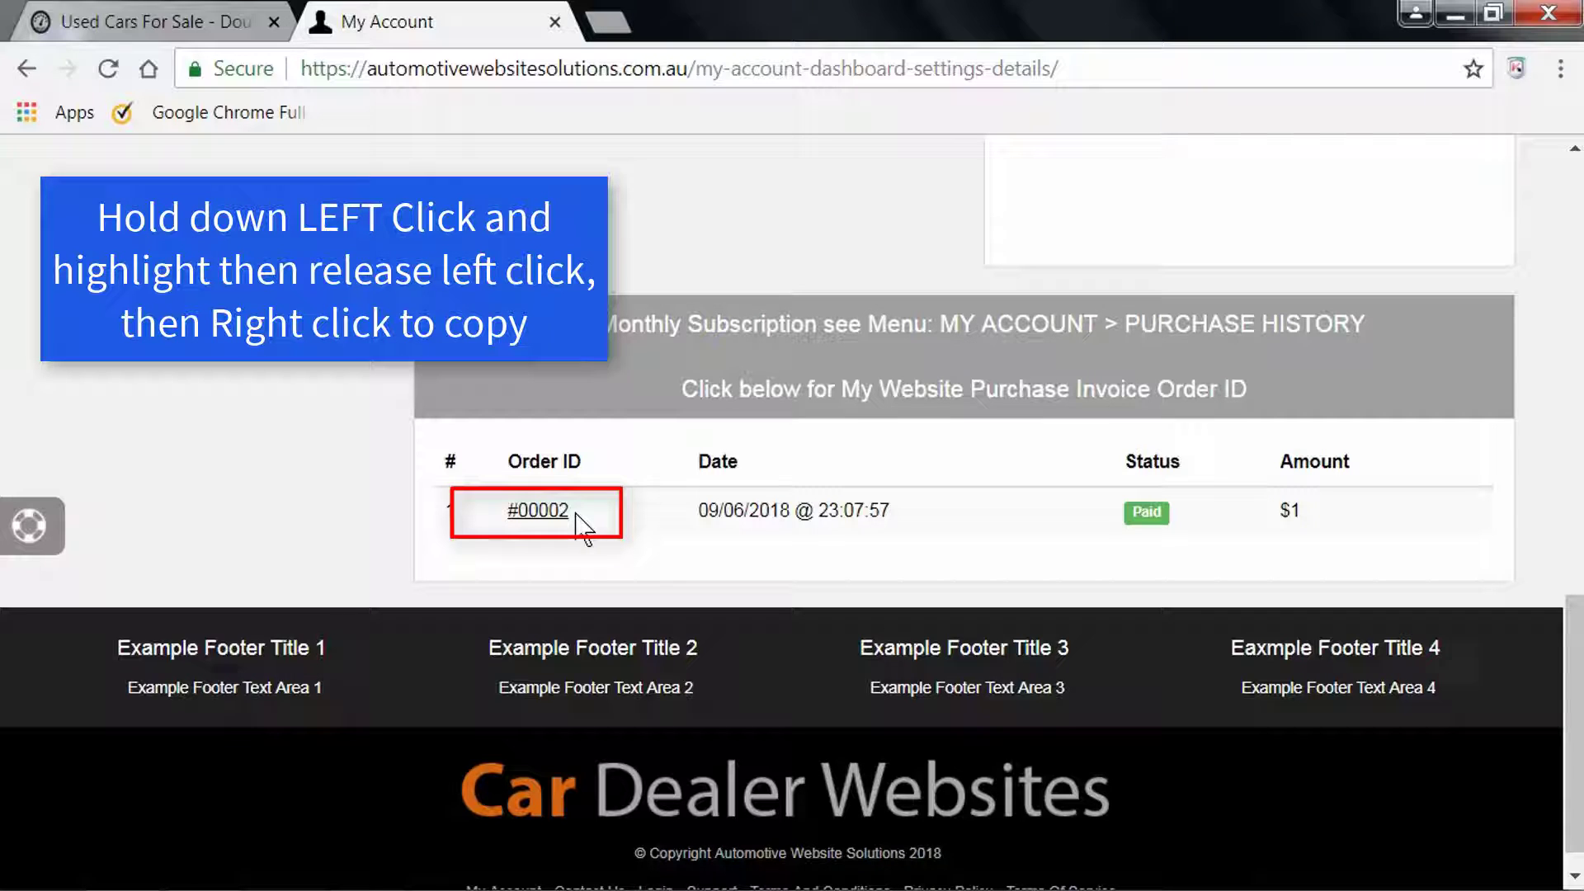
pyautogui.moveTo(576, 514); pyautogui.dragTo(508, 511)
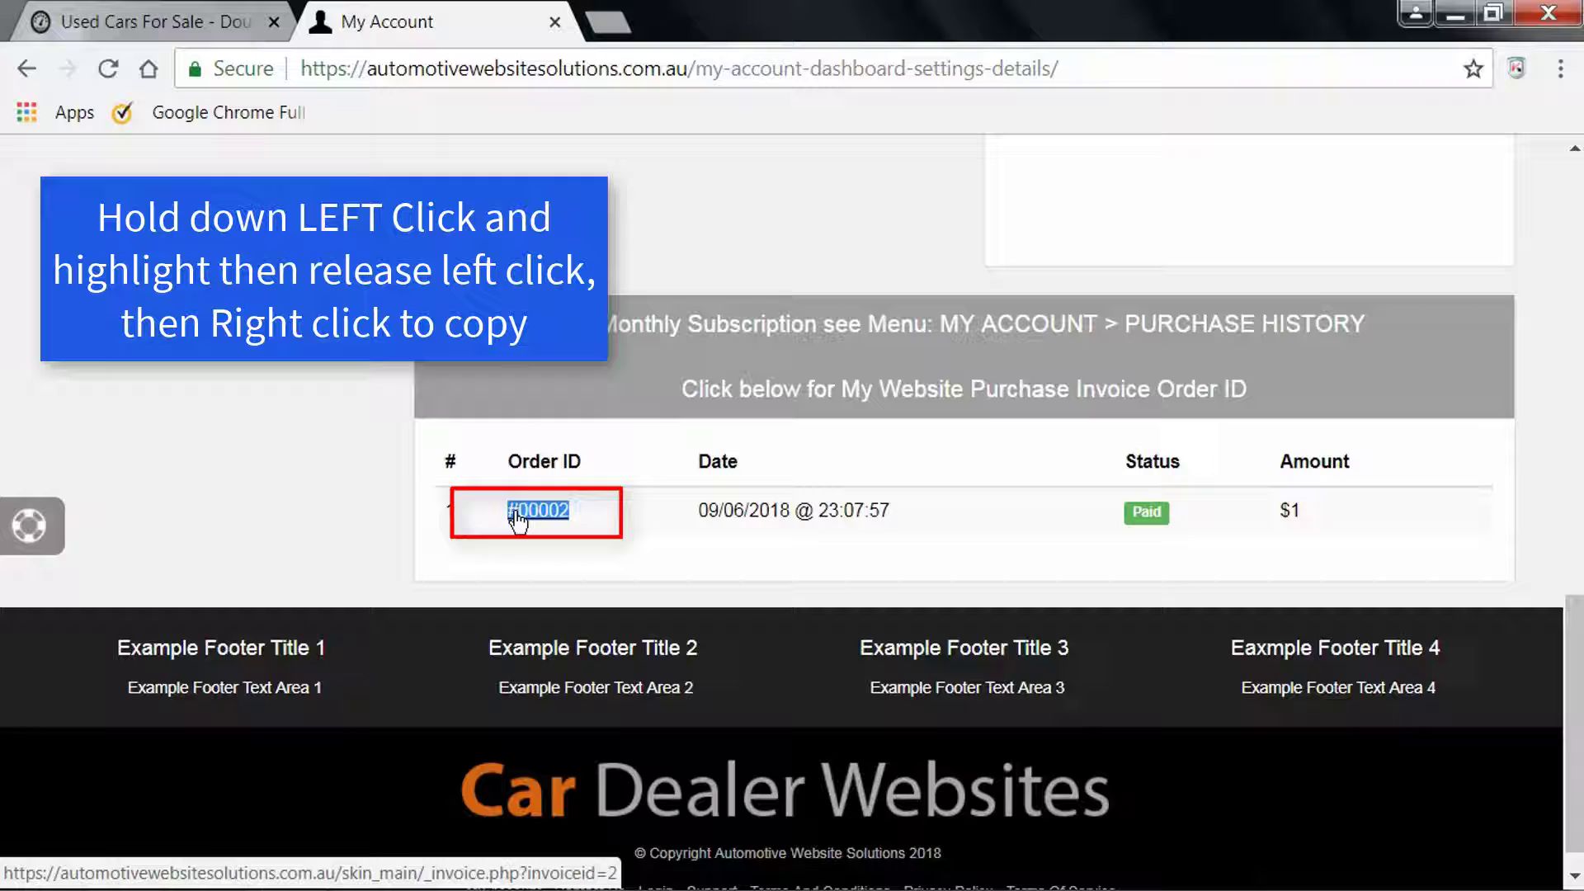
pyautogui.rightClick(517, 519)
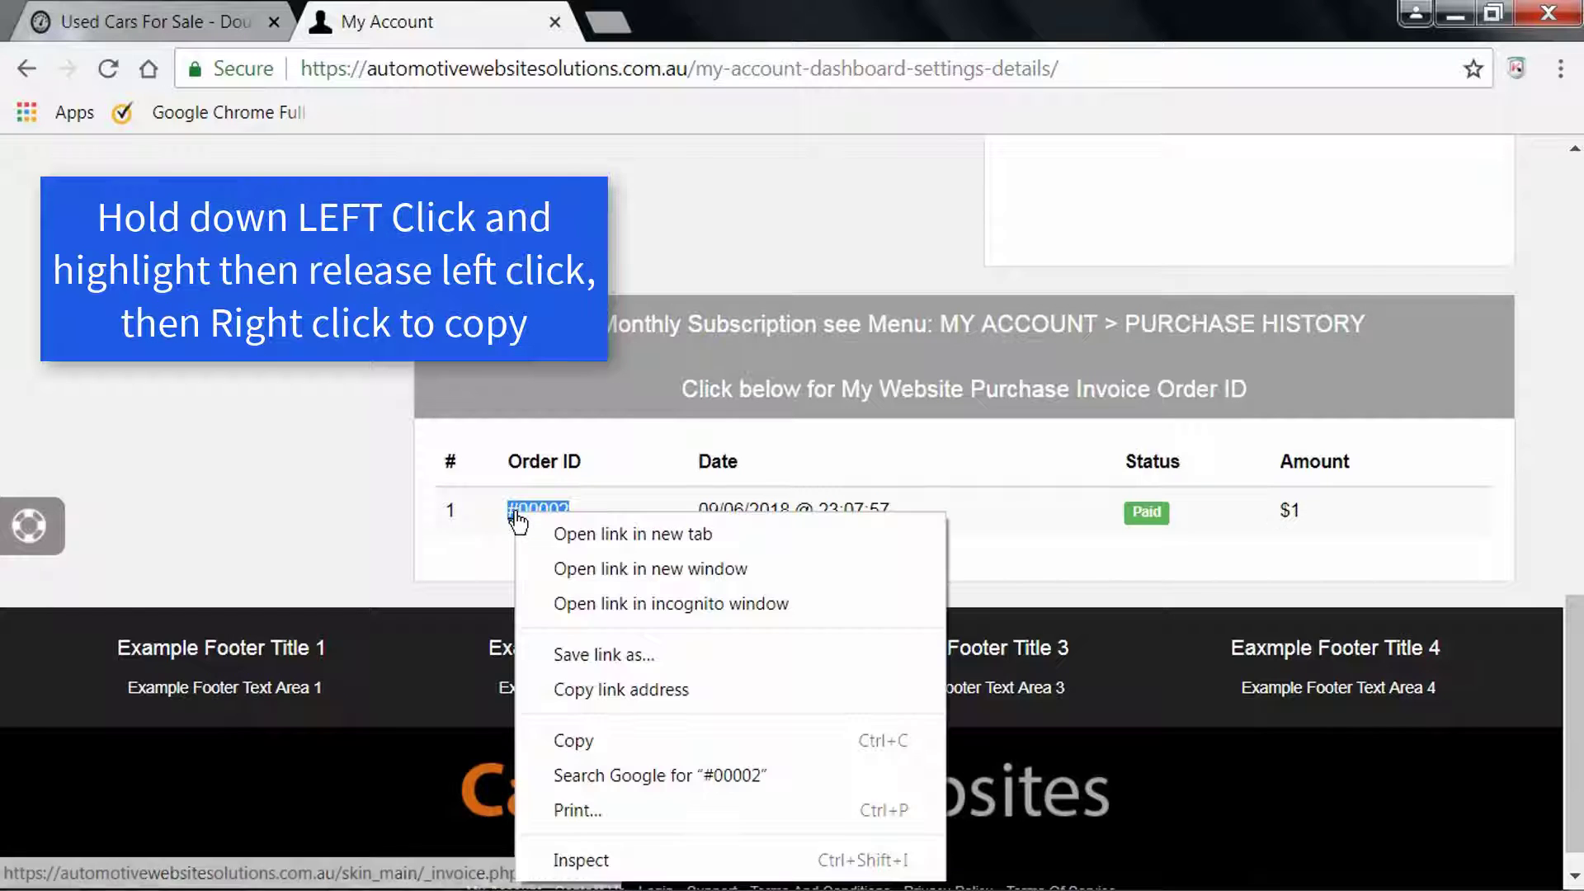
pyautogui.click(571, 740)
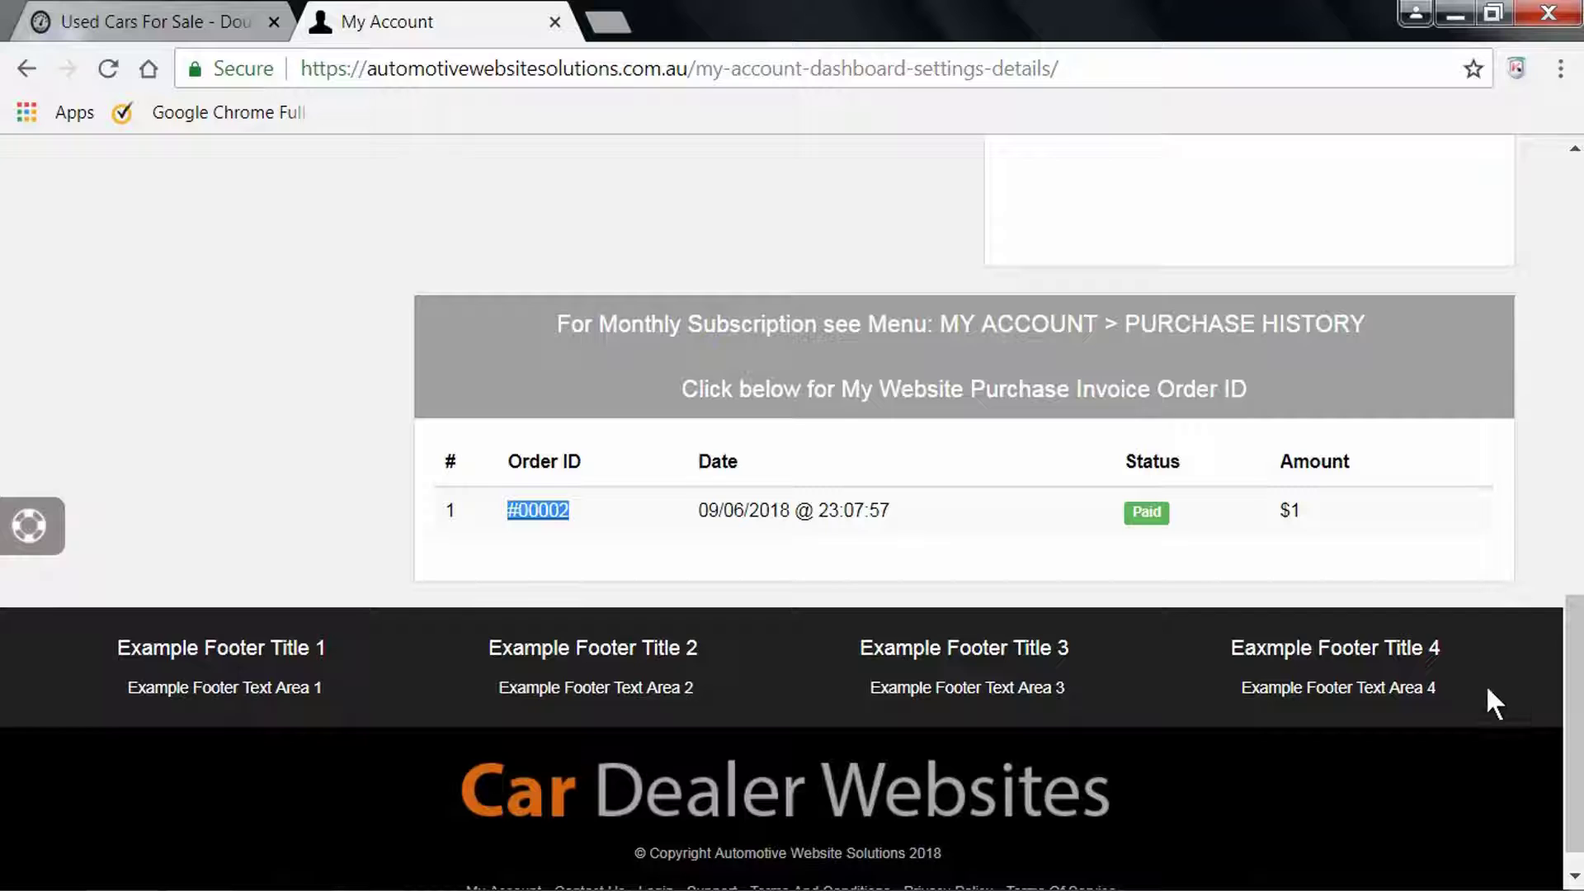
pyautogui.moveTo(1572, 743); pyautogui.dragTo(1578, 279)
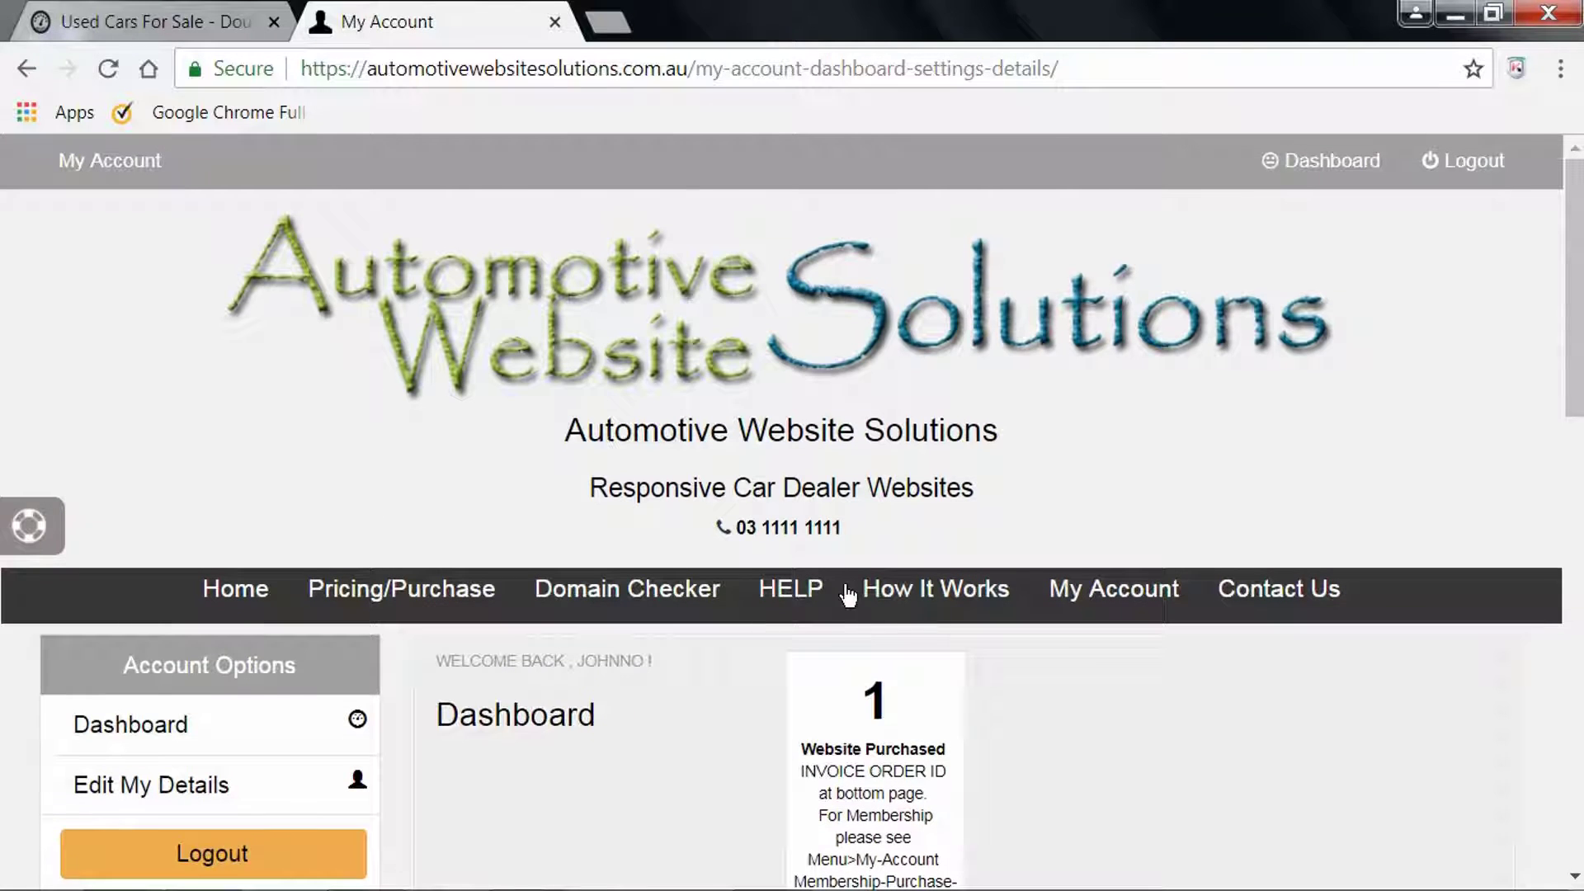
# Start a new ticket via HELP > Ticket Support and Open Ticket
pyautogui.moveTo(841, 593)
pyautogui.click(834, 664)
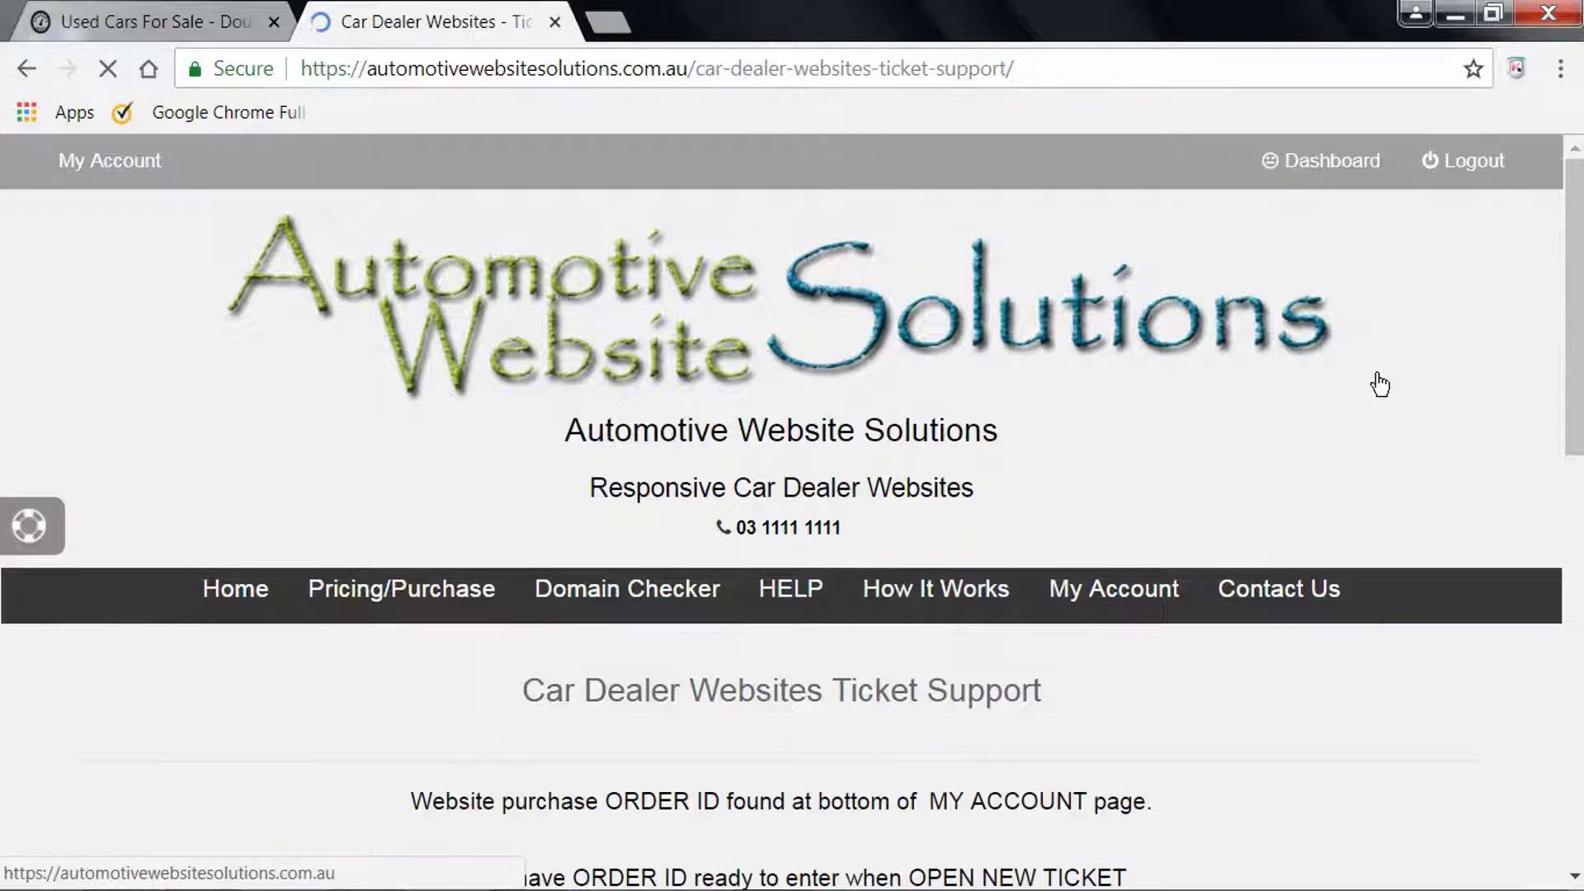
pyautogui.moveTo(1572, 303); pyautogui.dragTo(1572, 635)
pyautogui.scroll(-1, 1572, 635)
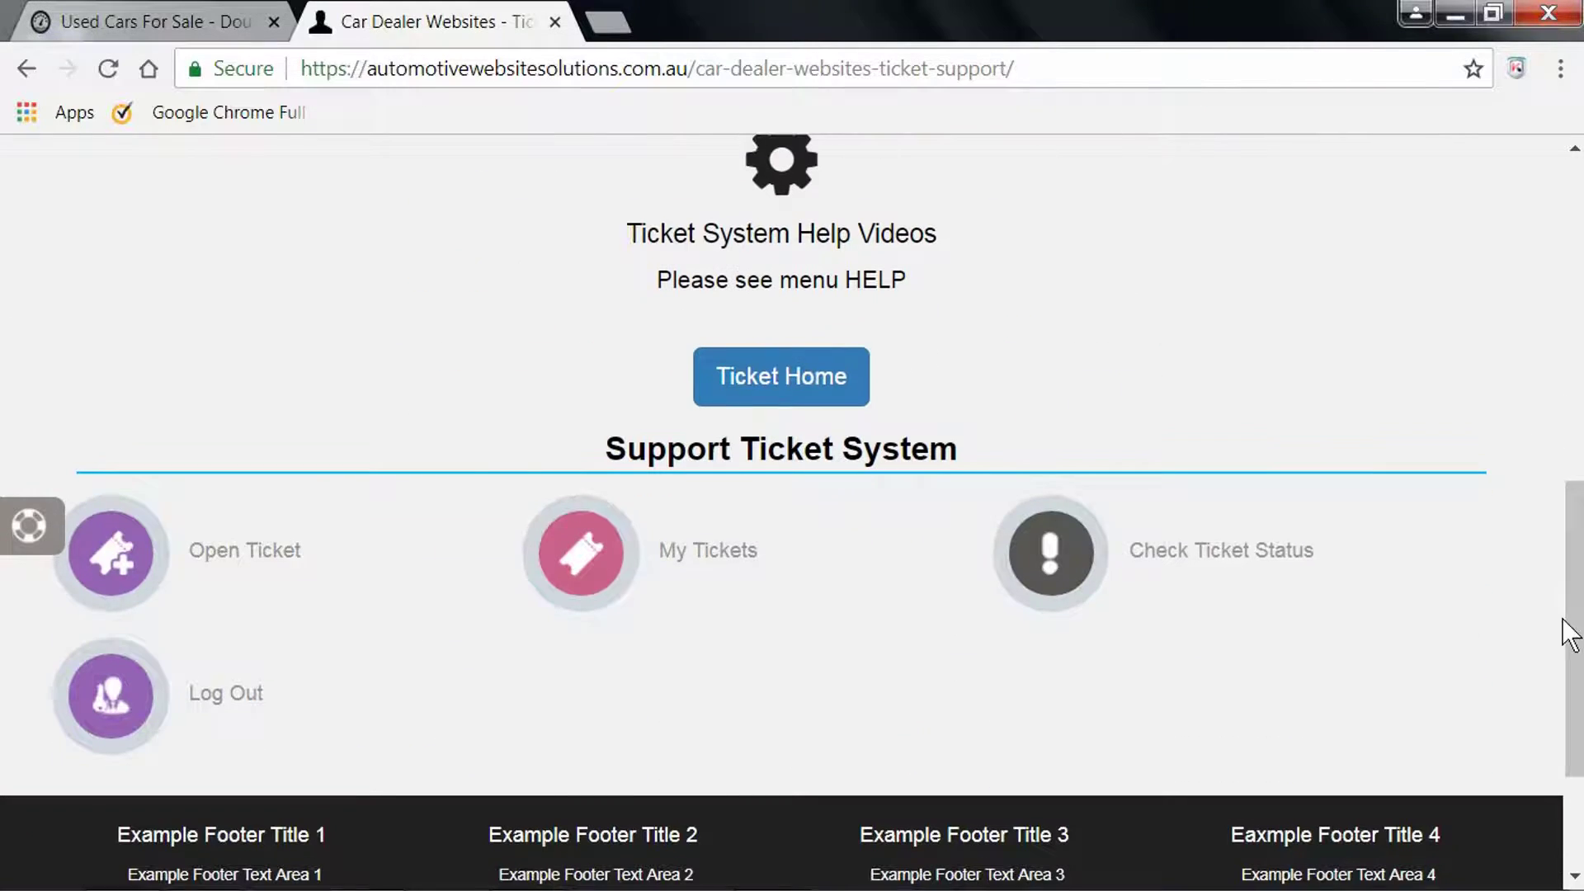
pyautogui.click(292, 553)
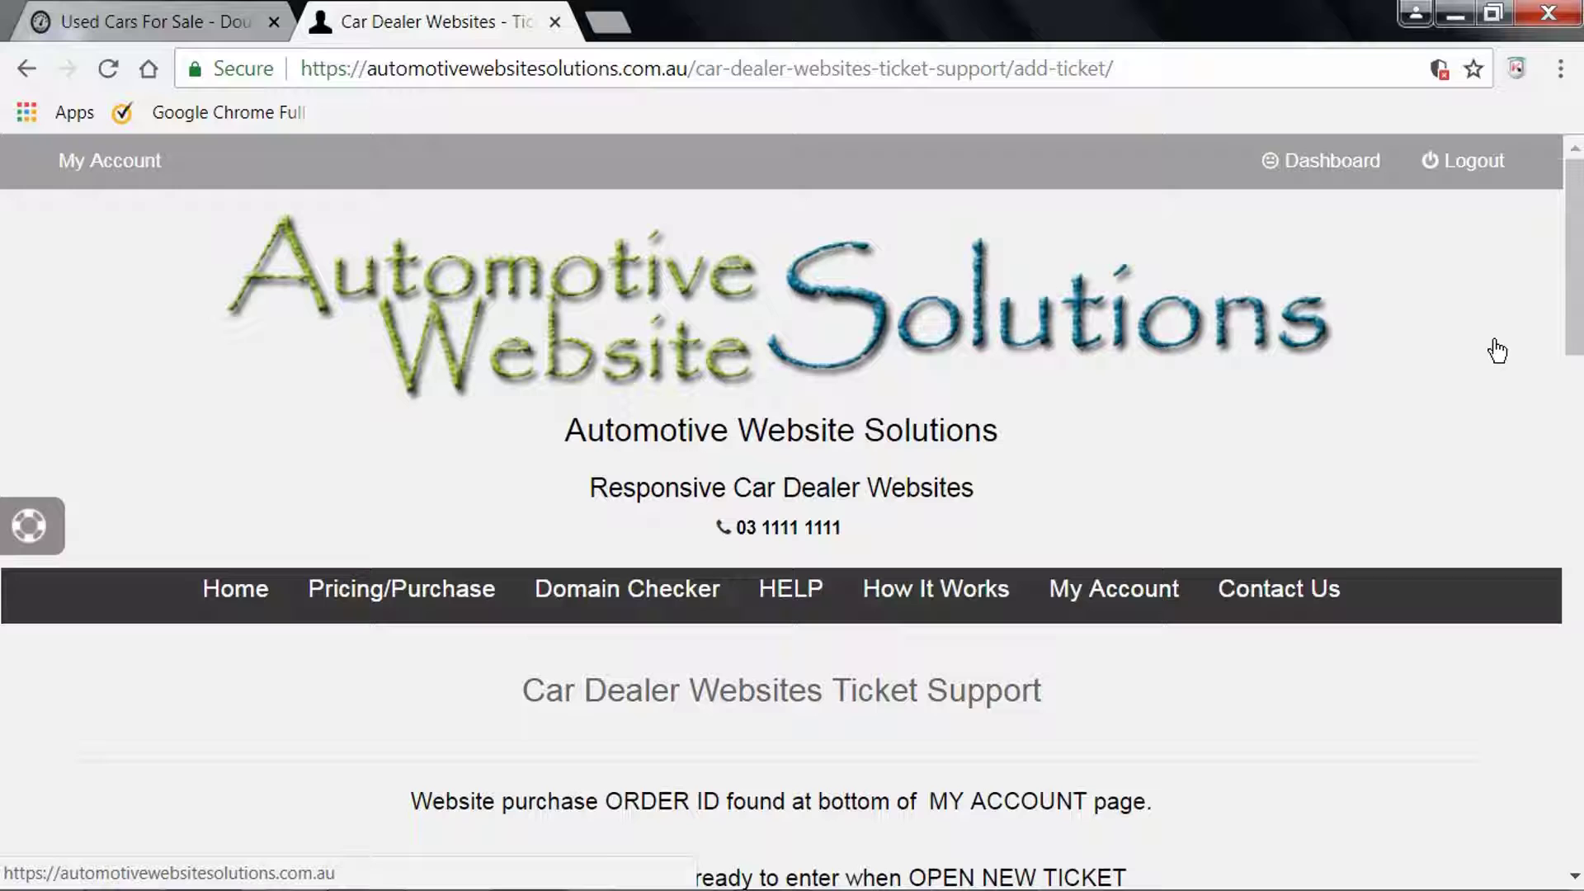
# Enter the phone number and accept the suggested dealership business name
pyautogui.scroll(-8, 1576, 568)
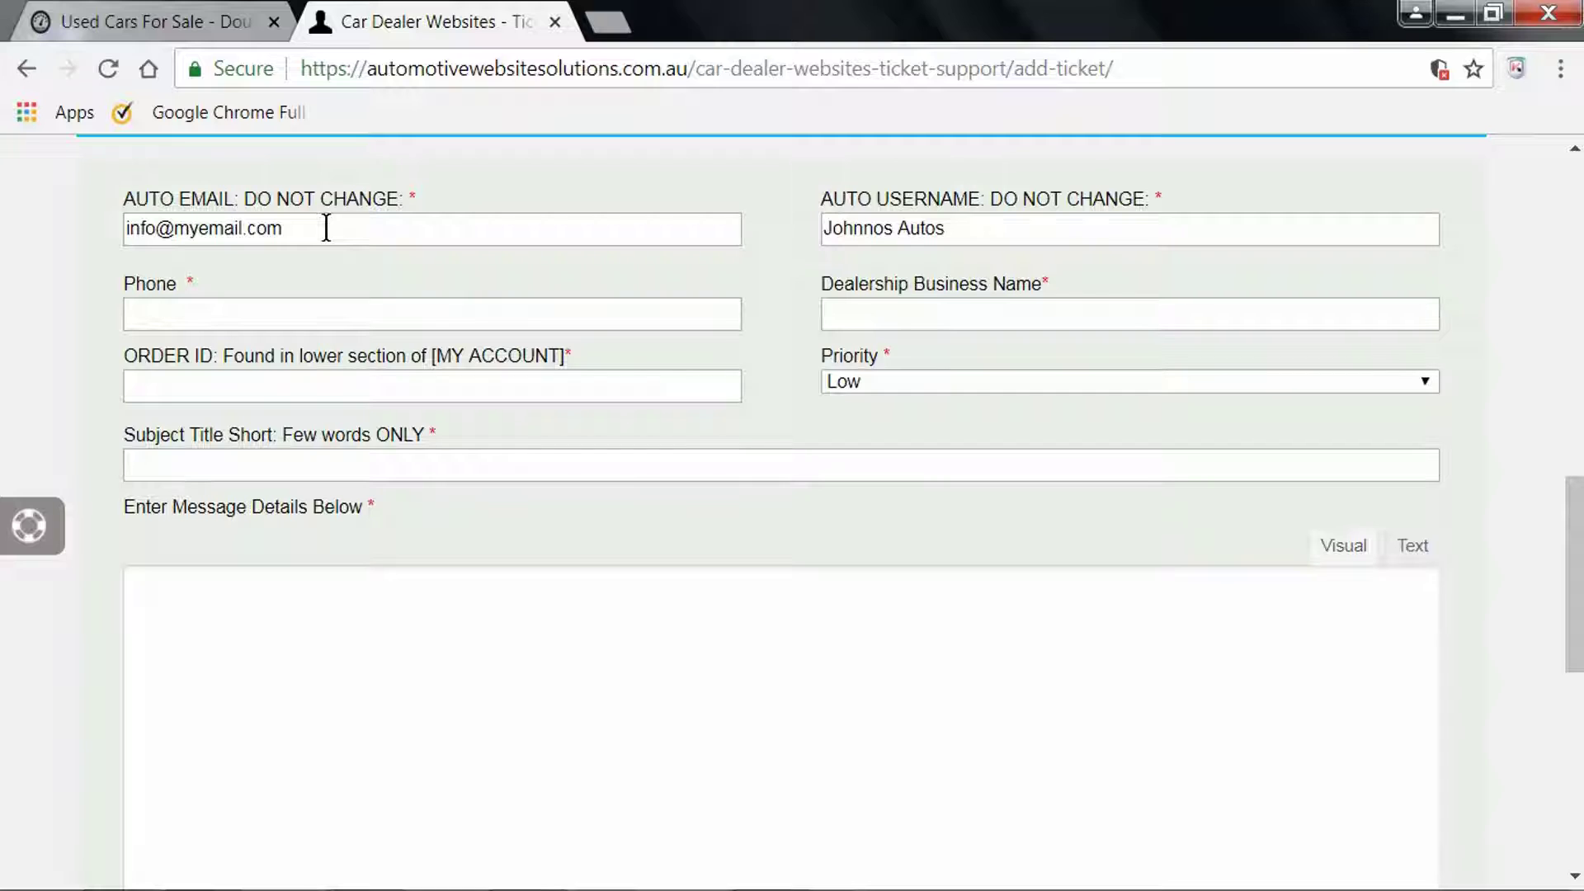
pyautogui.click(579, 322)
pyautogui.write('1111111111111')
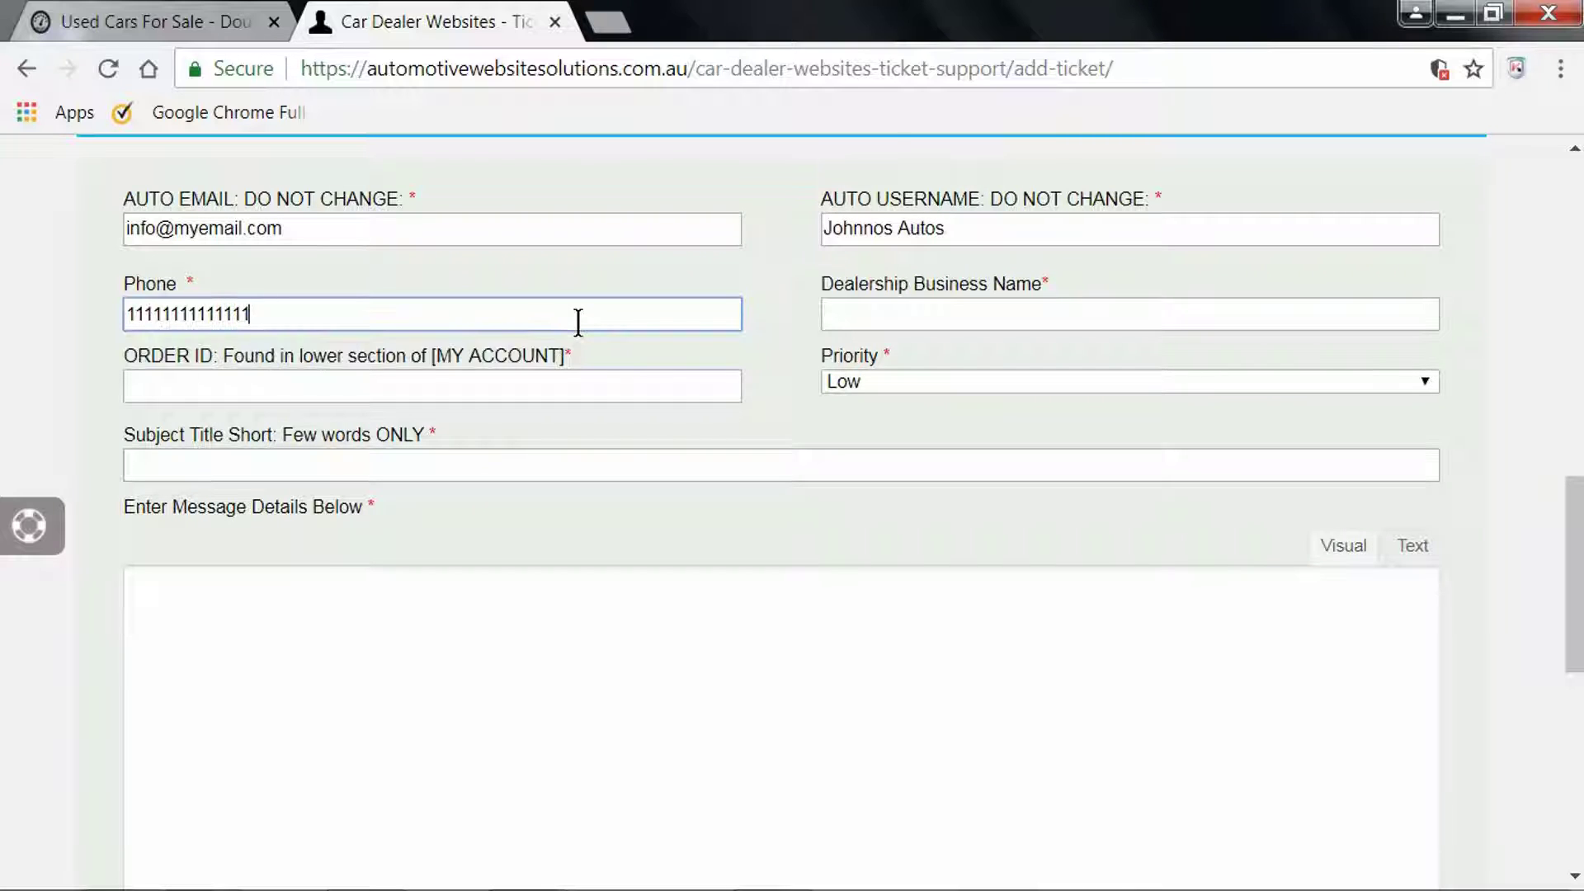
pyautogui.click(856, 312)
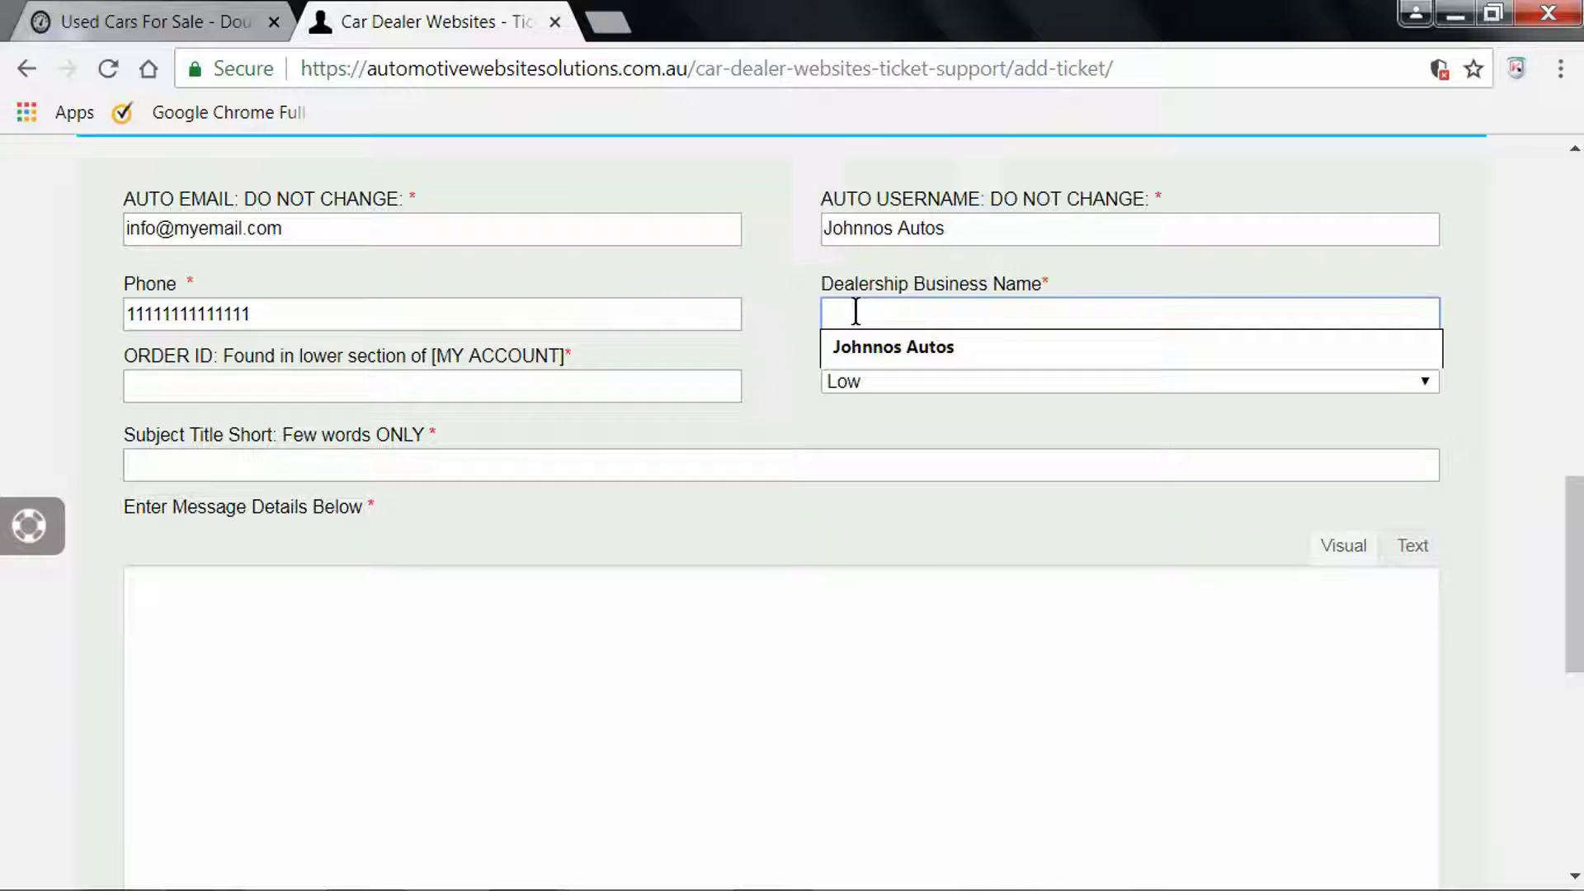
pyautogui.click(876, 349)
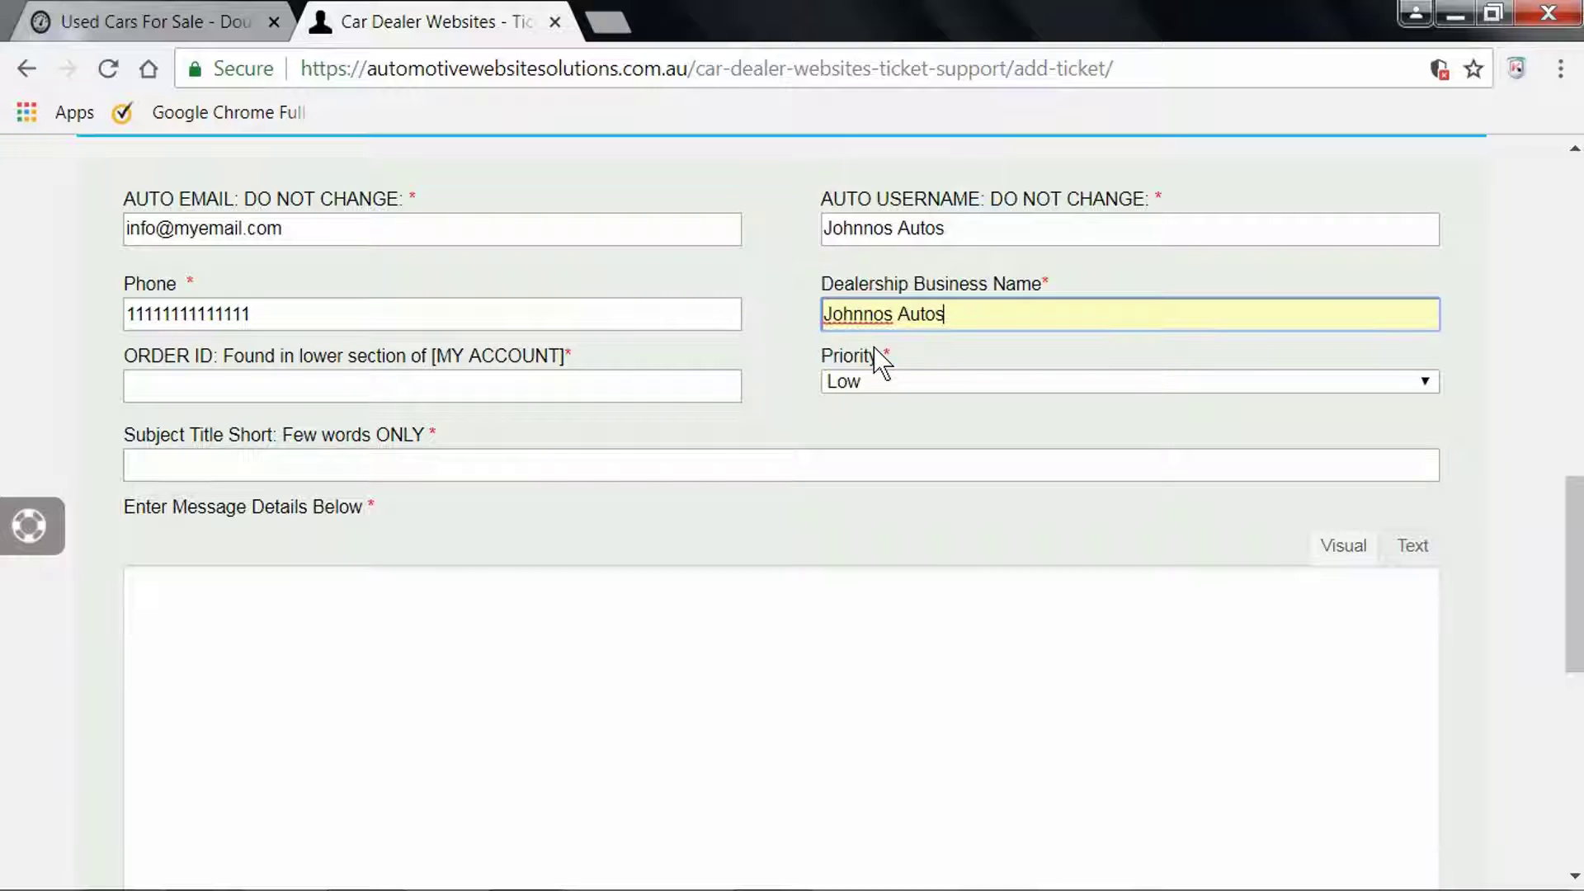
# Paste the copied order ID and choose the subject 'Please Add New User'
pyautogui.click(554, 384)
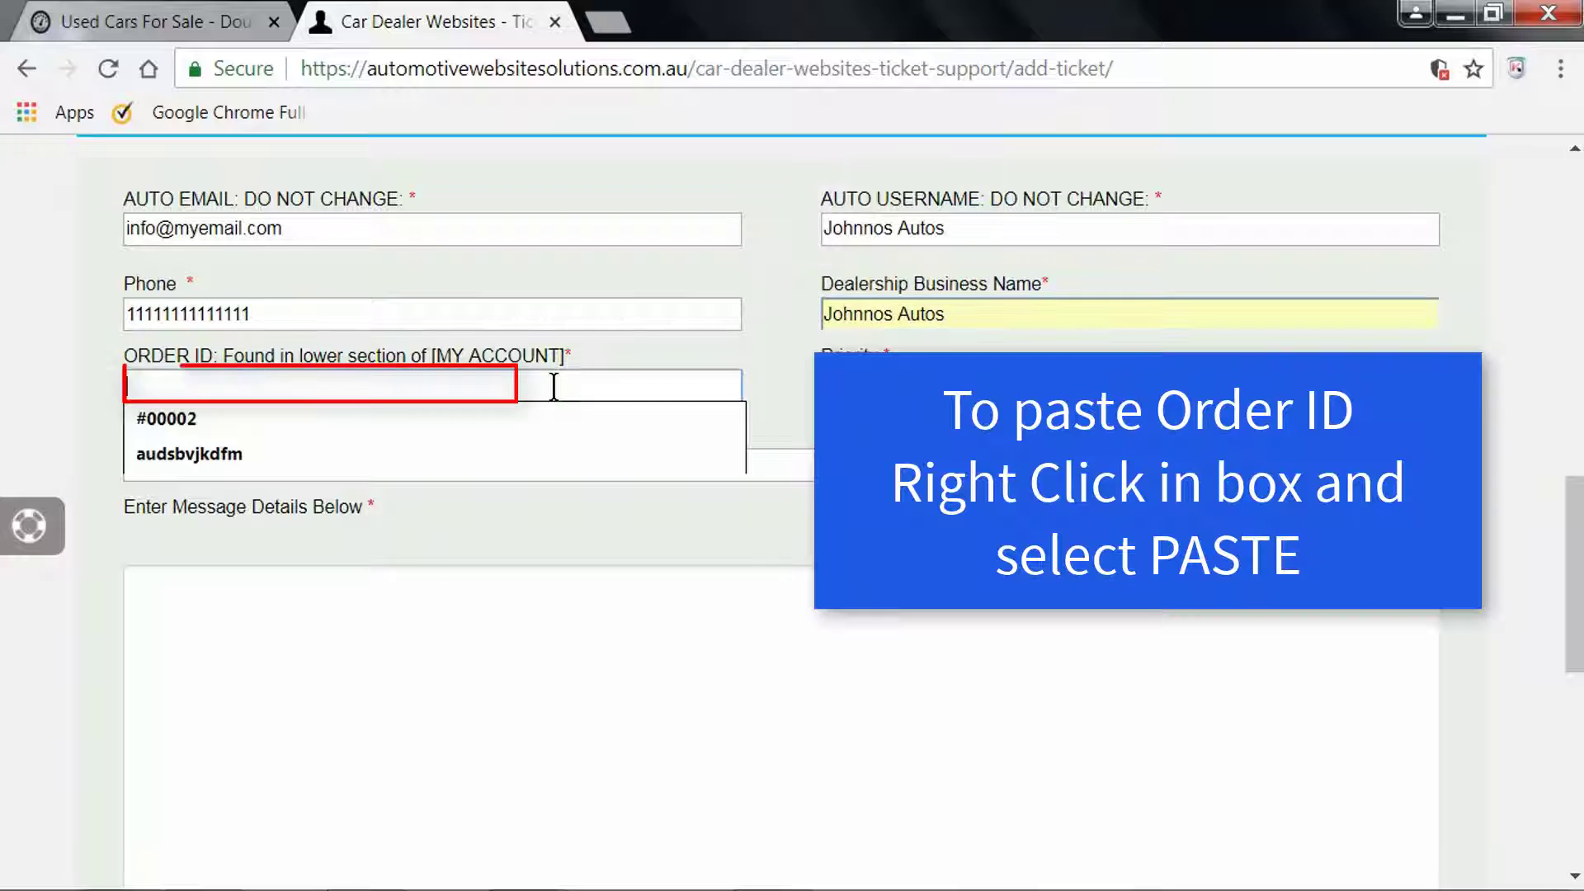
pyautogui.rightClick(487, 380)
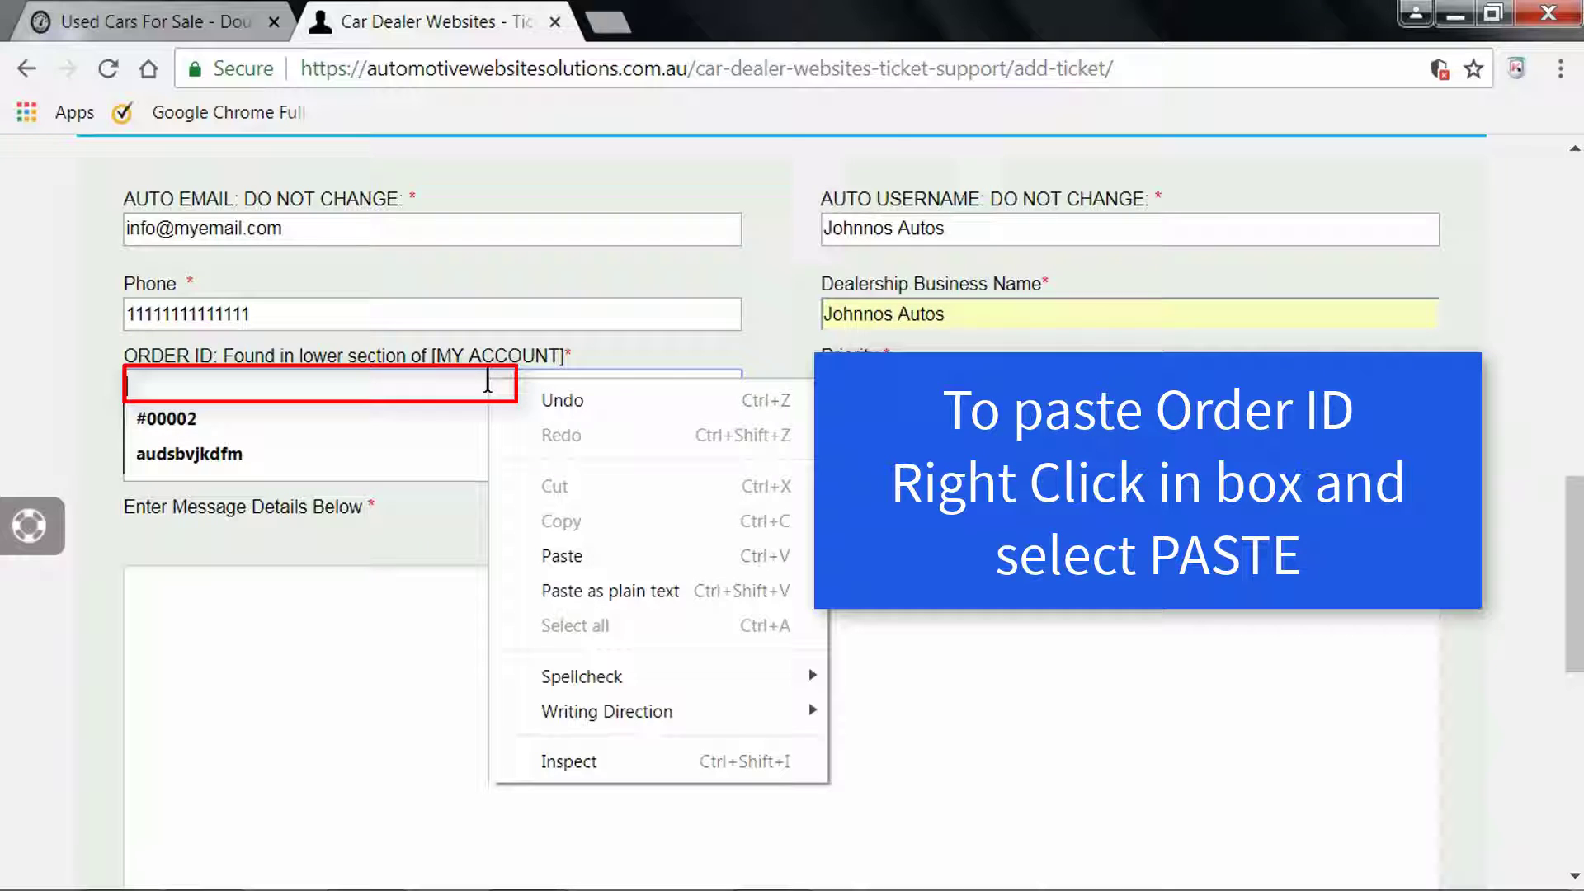
pyautogui.click(568, 558)
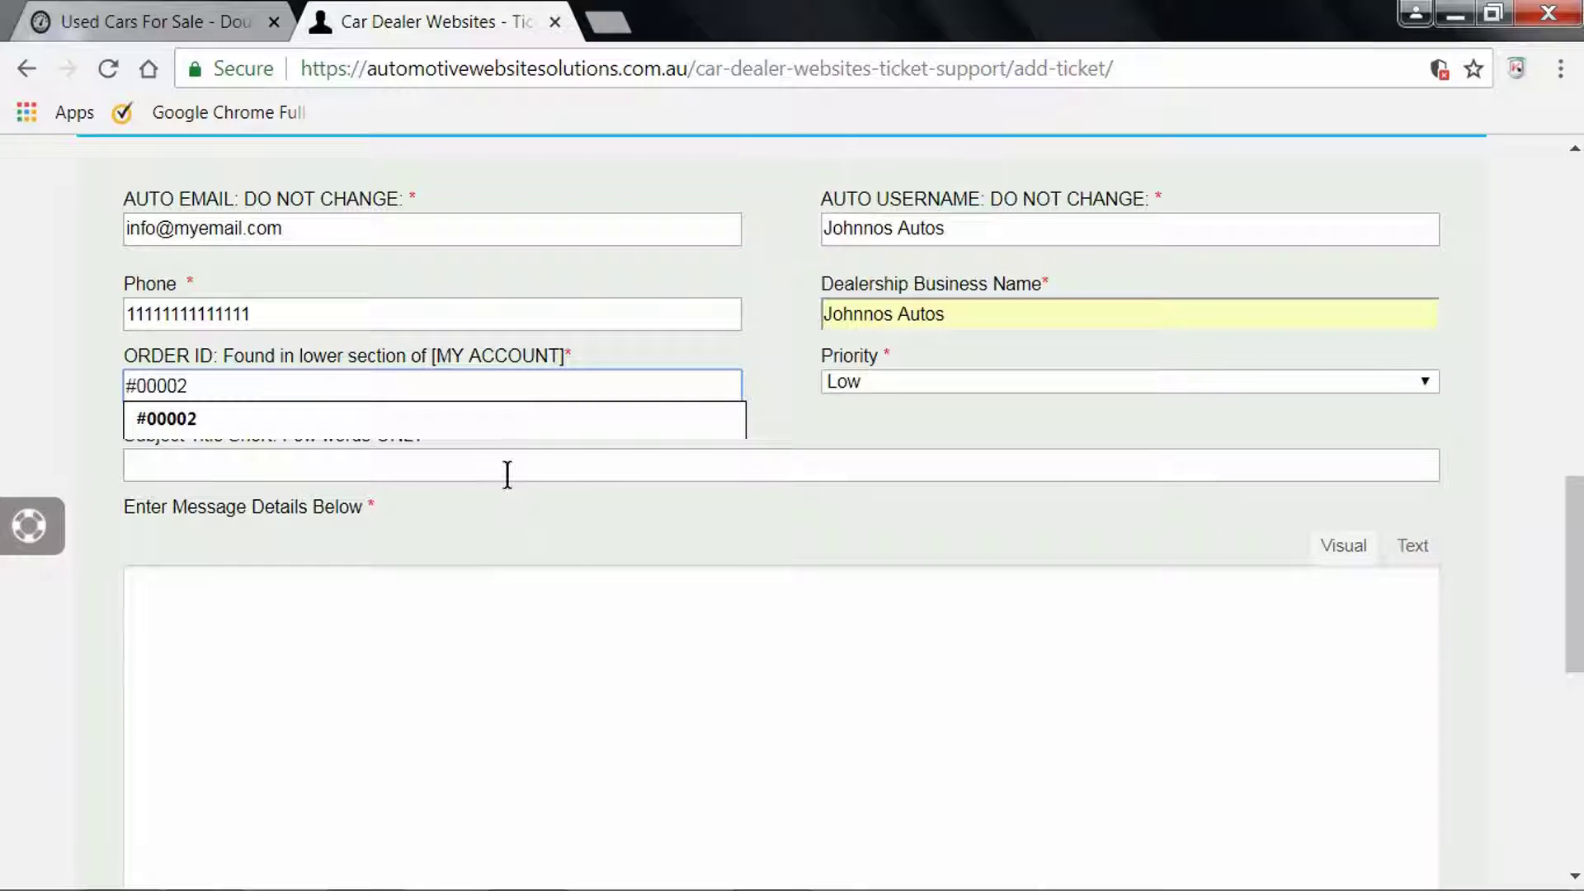
pyautogui.click(506, 472)
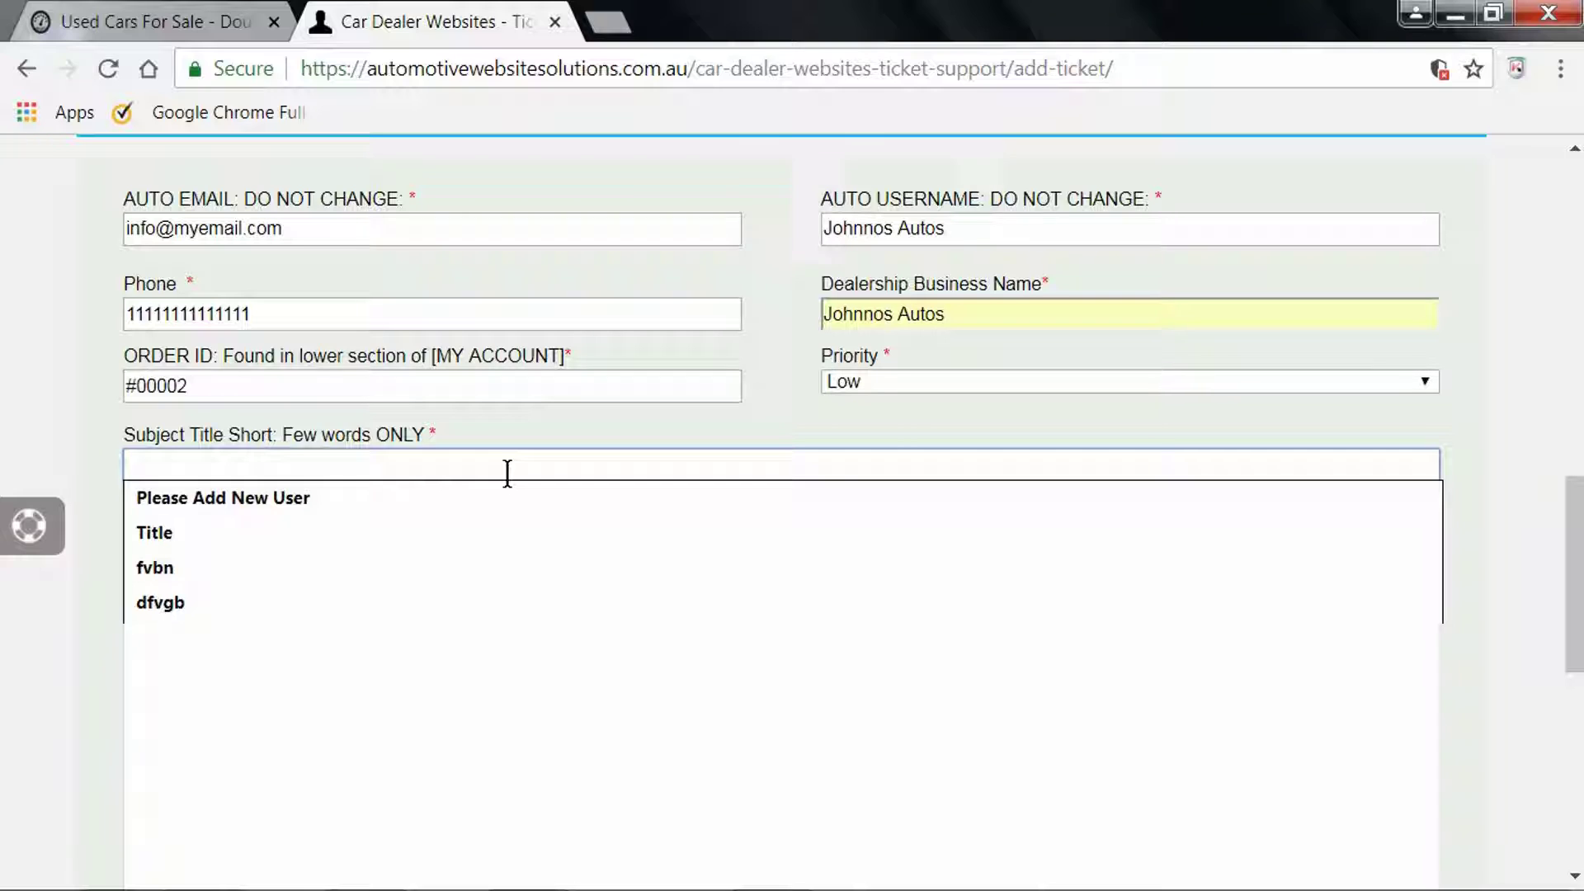
pyautogui.click(308, 512)
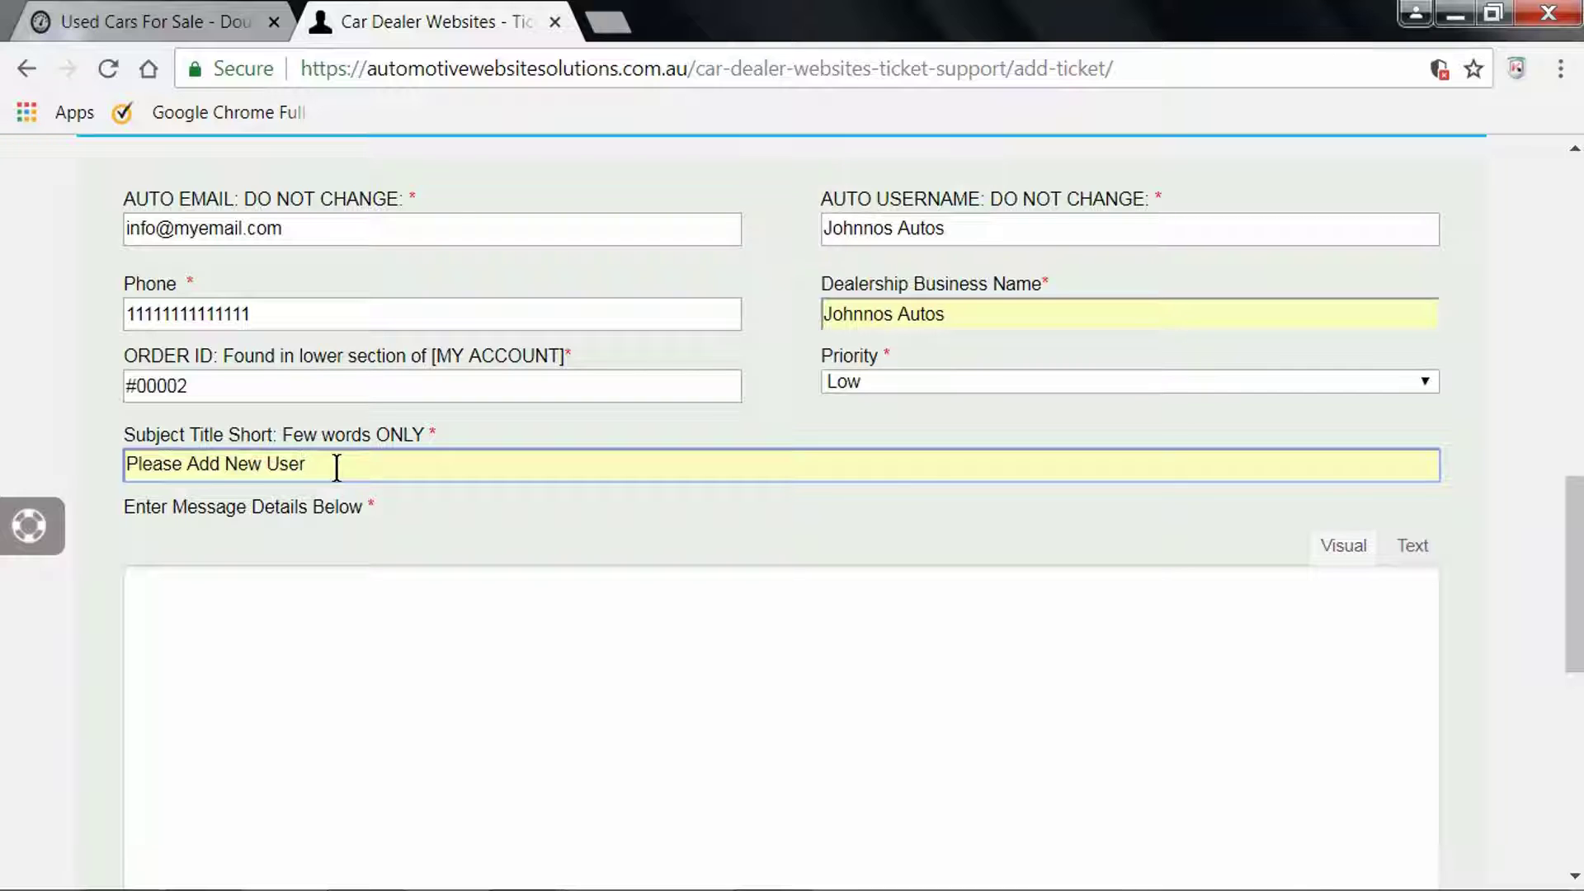
# Paste the new-user request message and submit the ticket
pyautogui.click(286, 598)
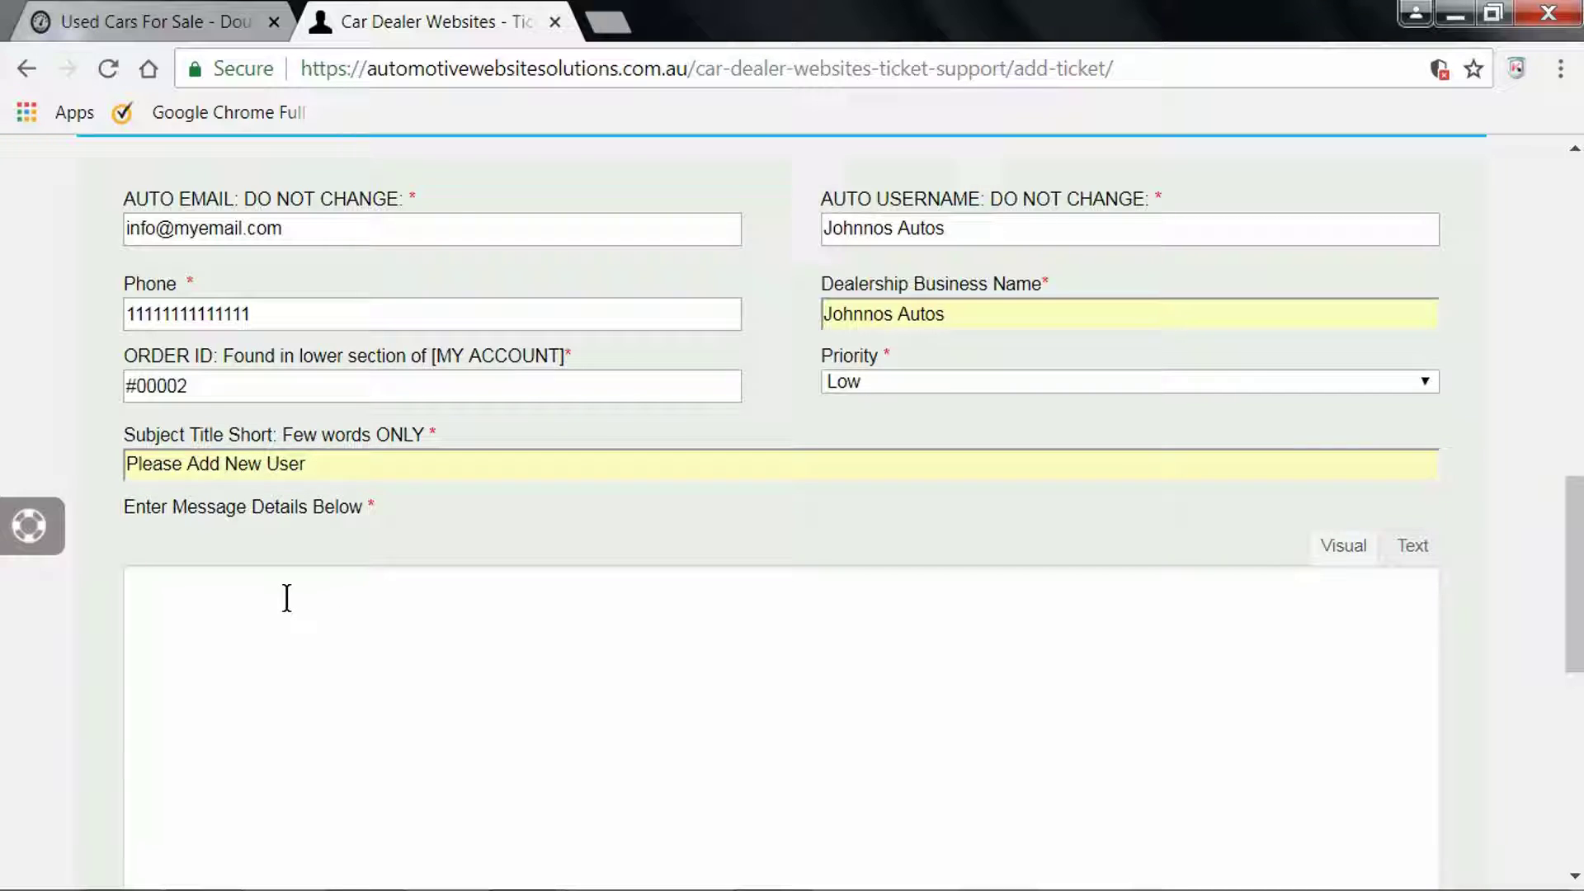
pyautogui.hotkey('ctrl', 'v')
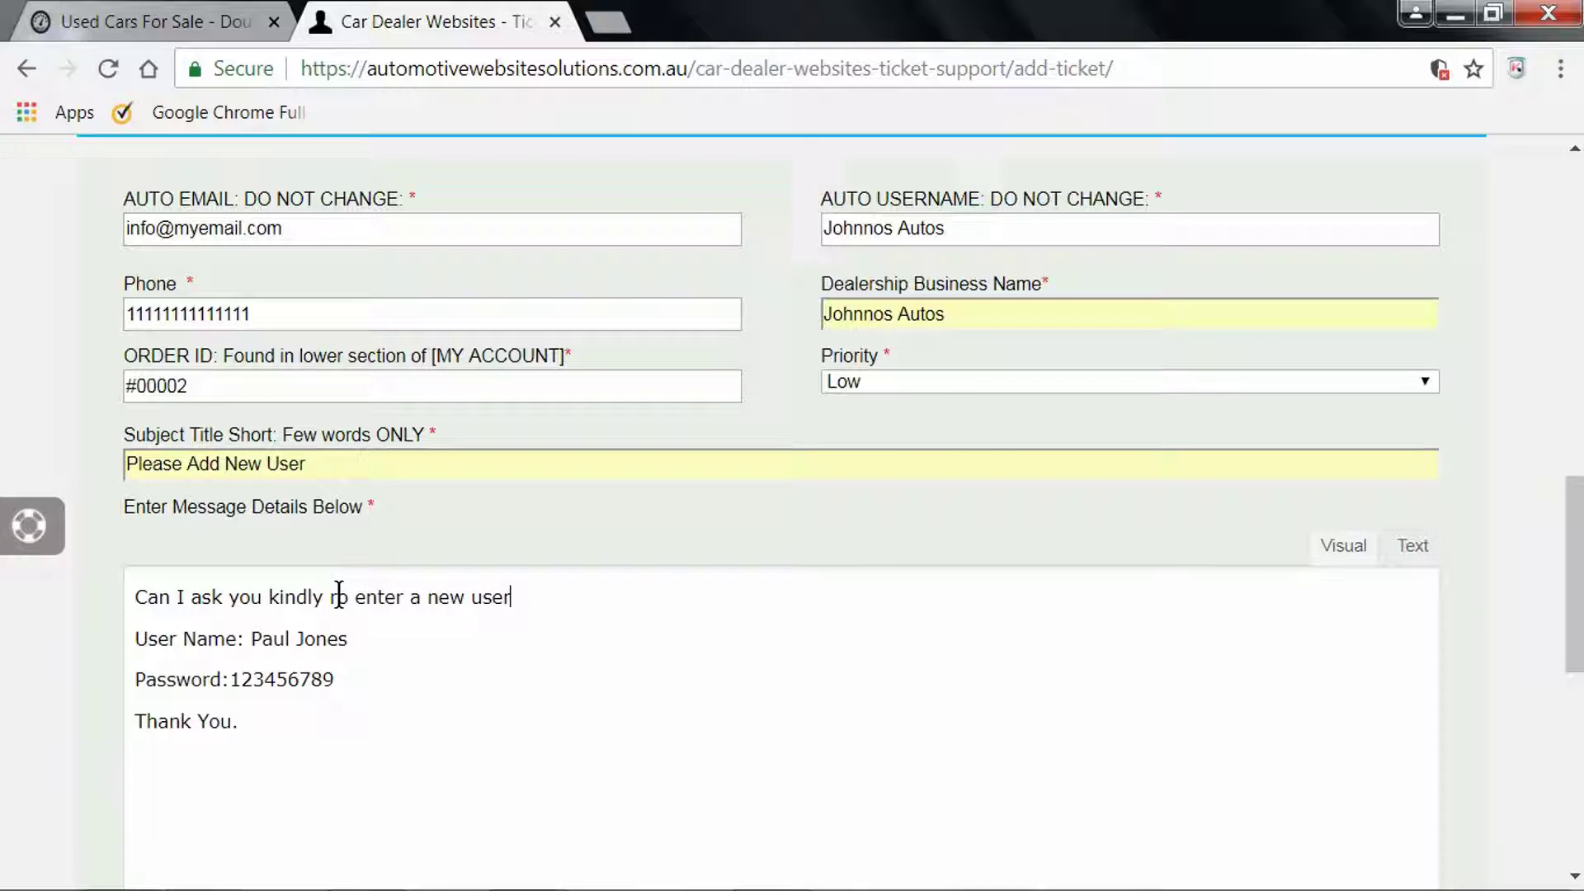
pyautogui.scroll(-5, 339, 592)
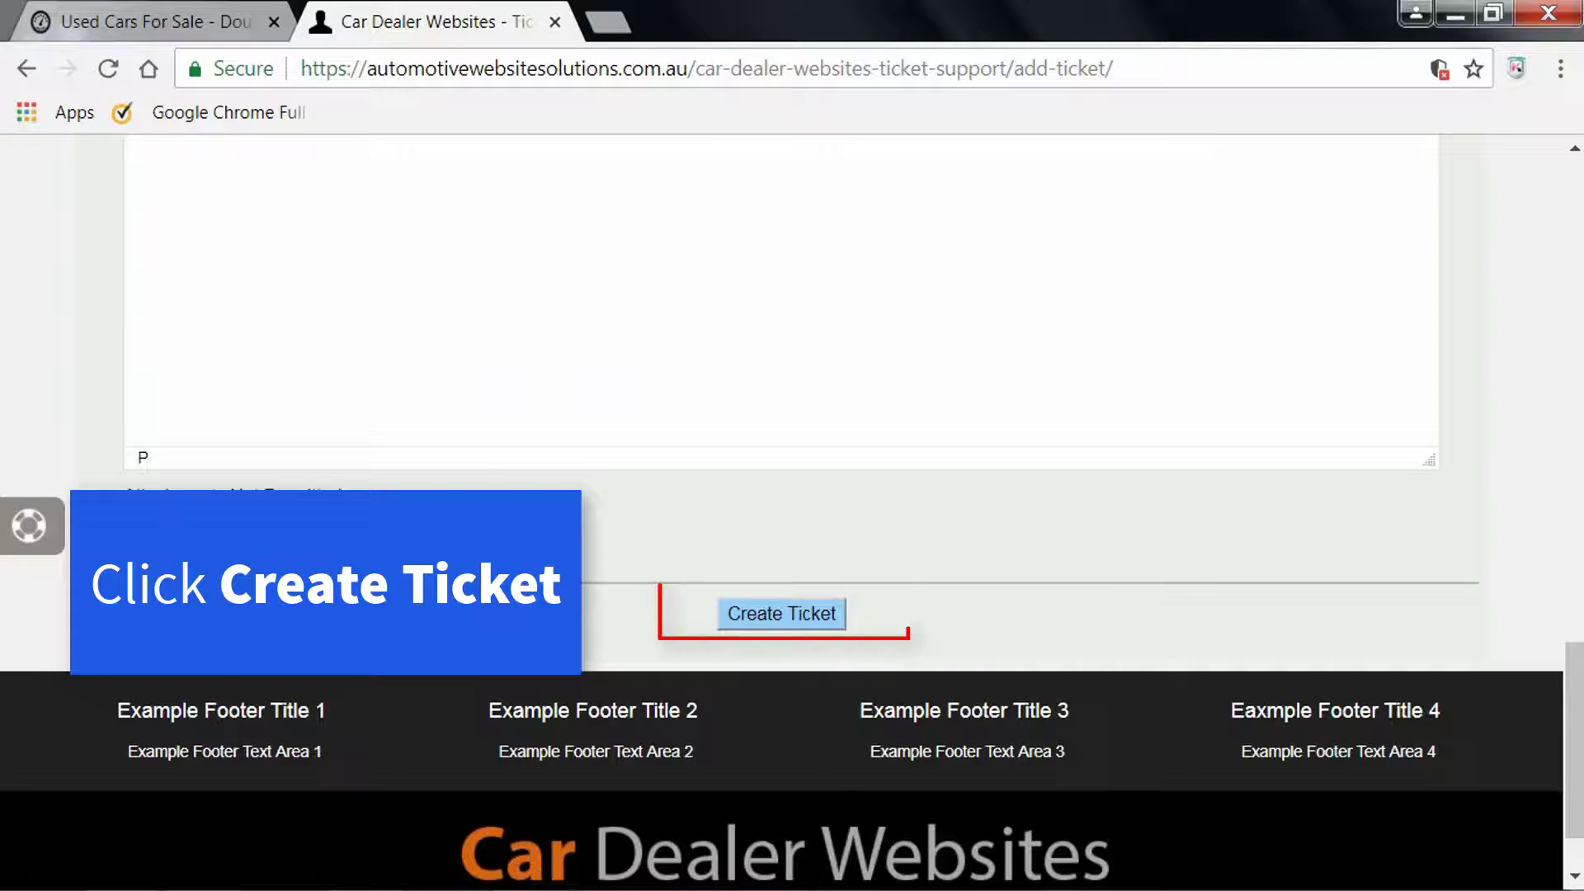
pyautogui.press('Return')
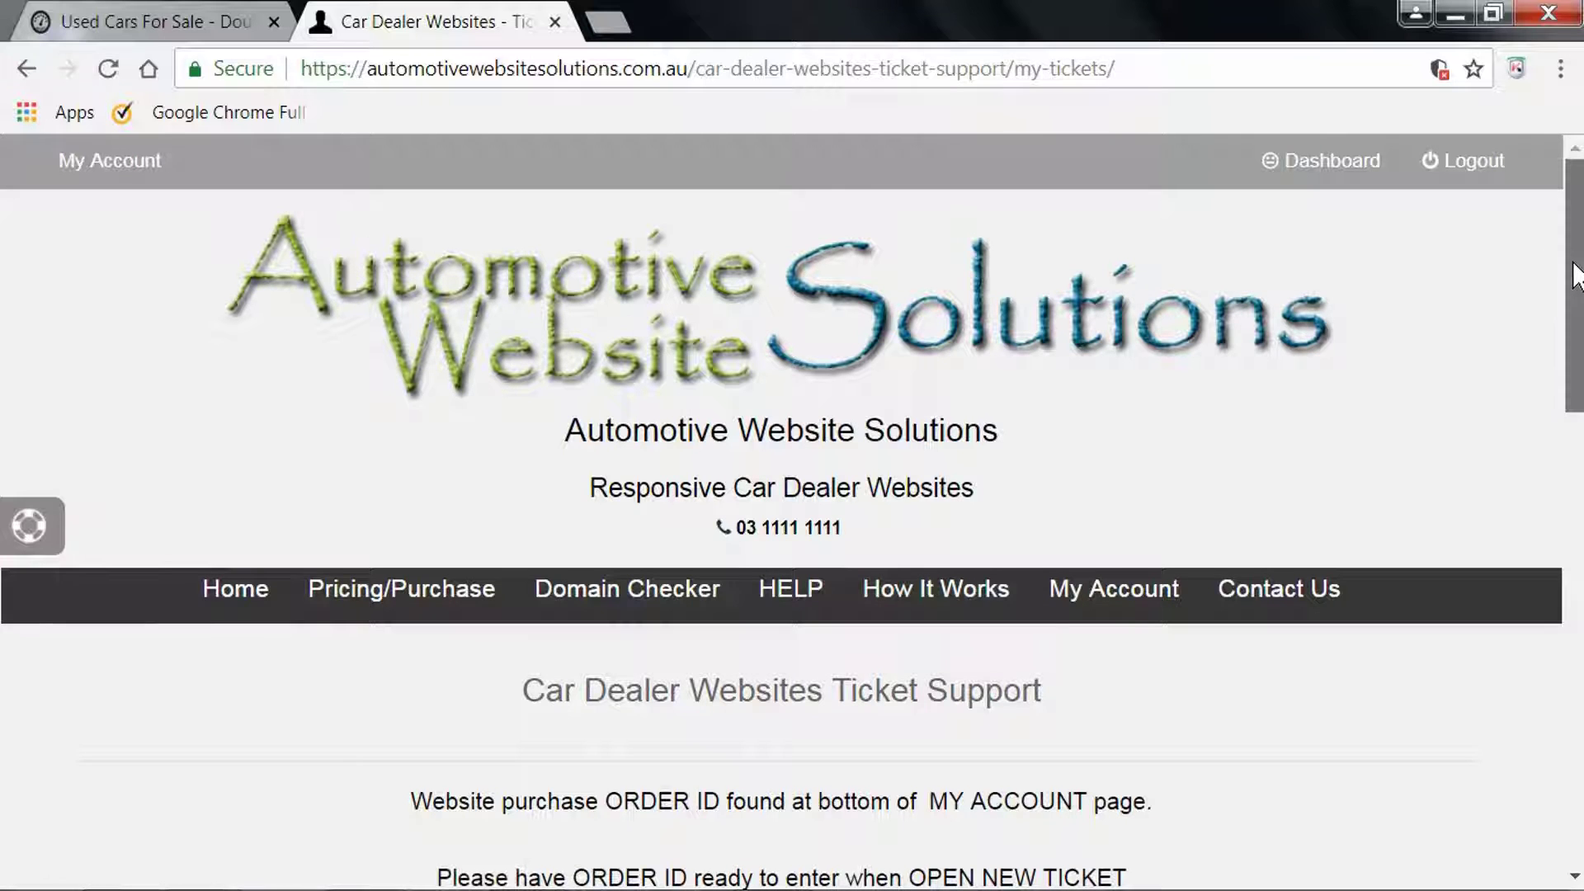
# Scroll to the Open (1) list showing 'Please Add New User' as New with Low priority
pyautogui.moveTo(1577, 274); pyautogui.dragTo(1576, 658)
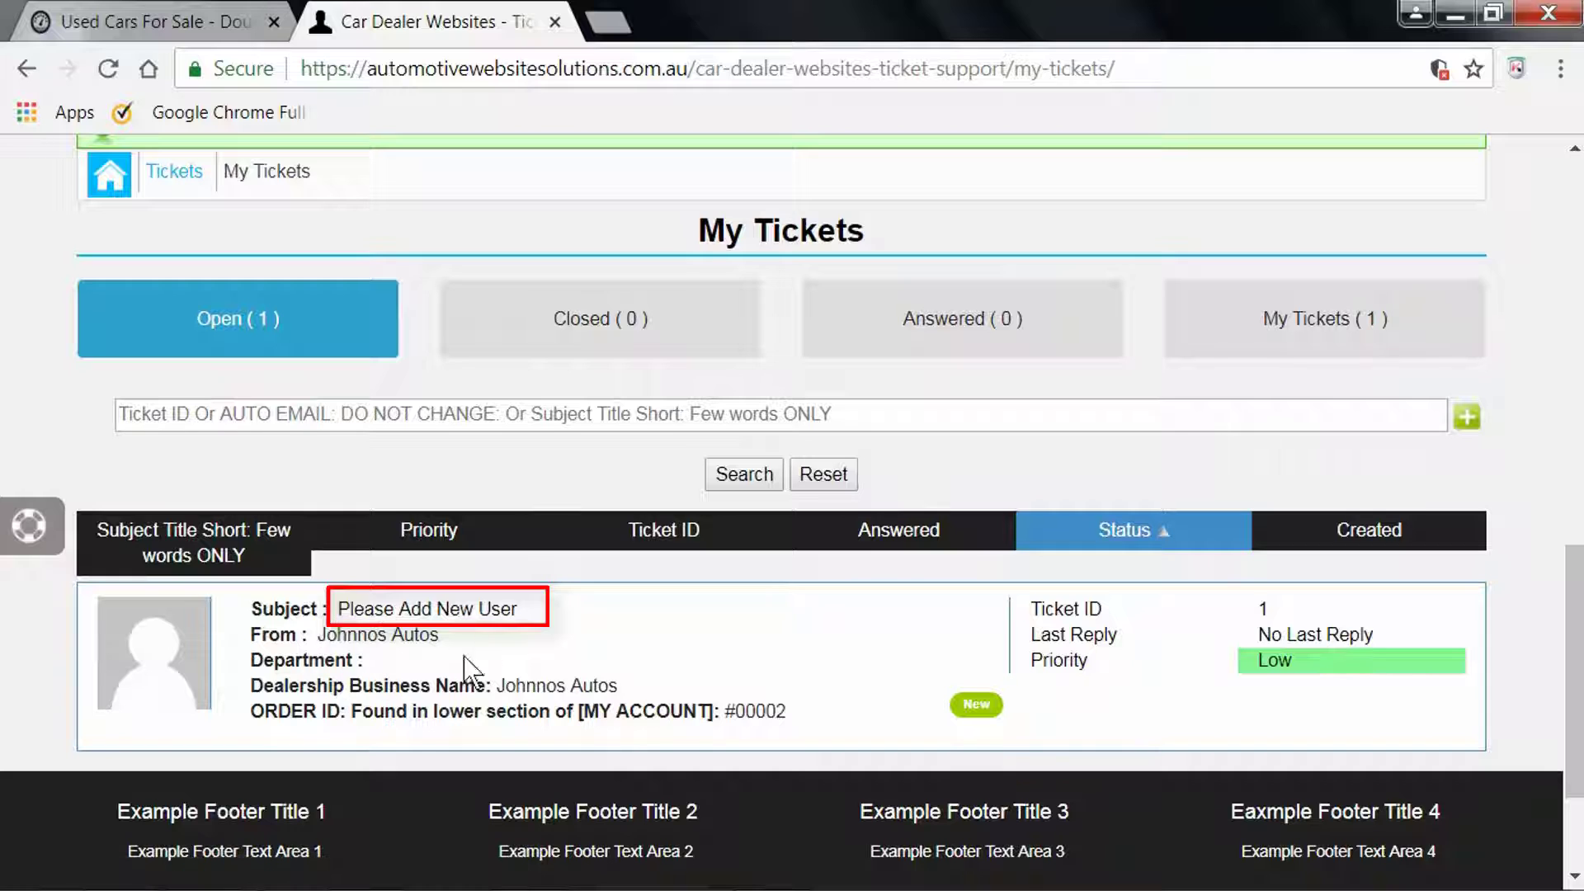
# Open ticket 1 'Please Add New User' and scroll to its Ticket Thread
pyautogui.click(468, 615)
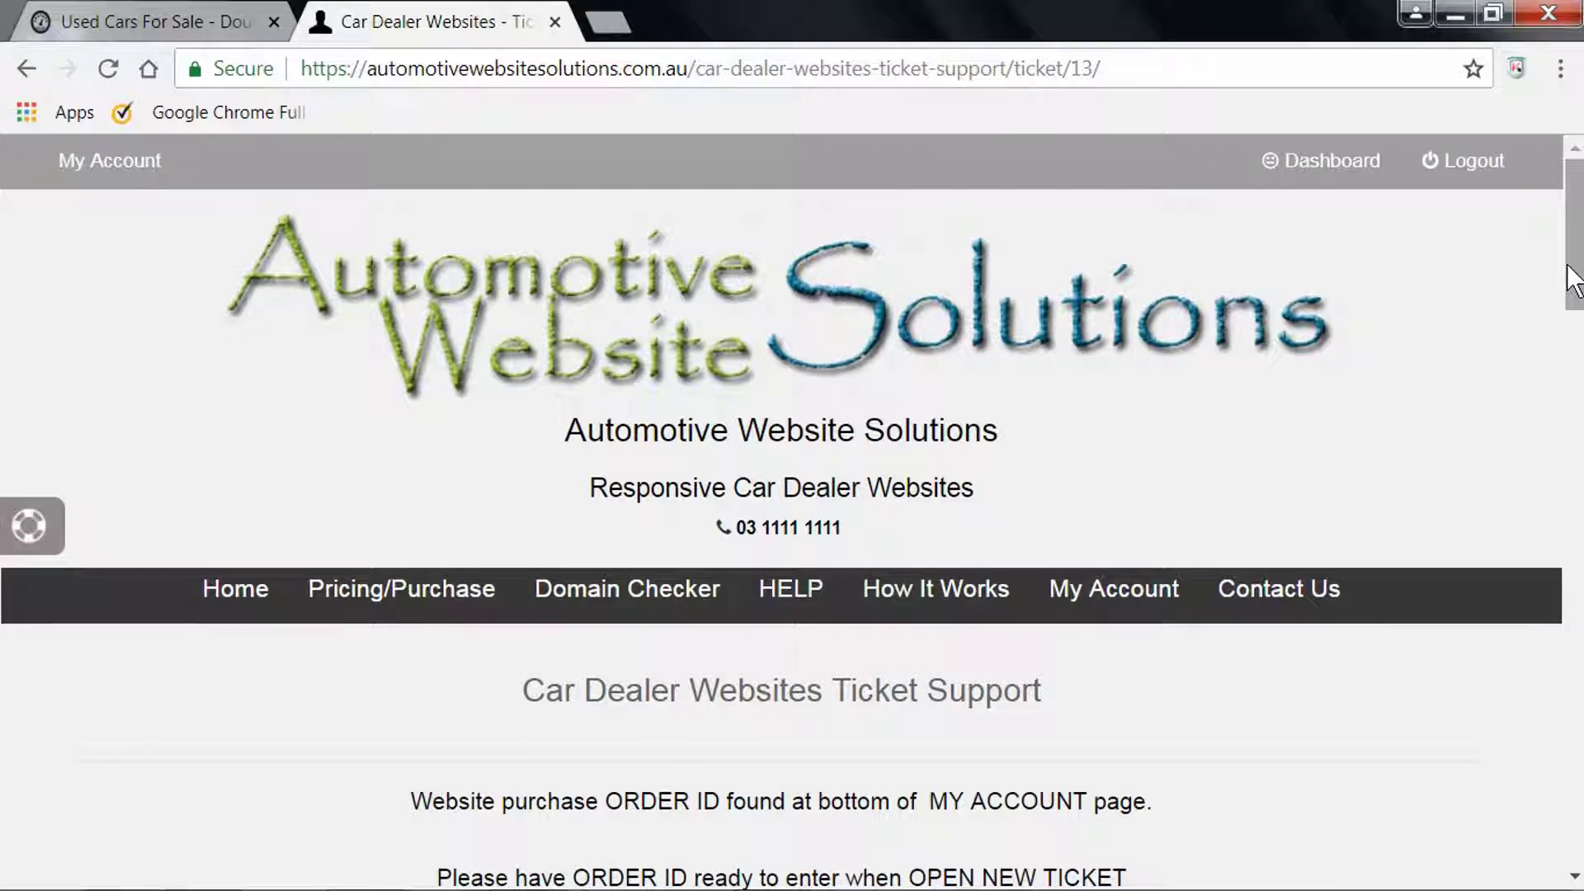
pyautogui.moveTo(1574, 284); pyautogui.dragTo(1577, 558)
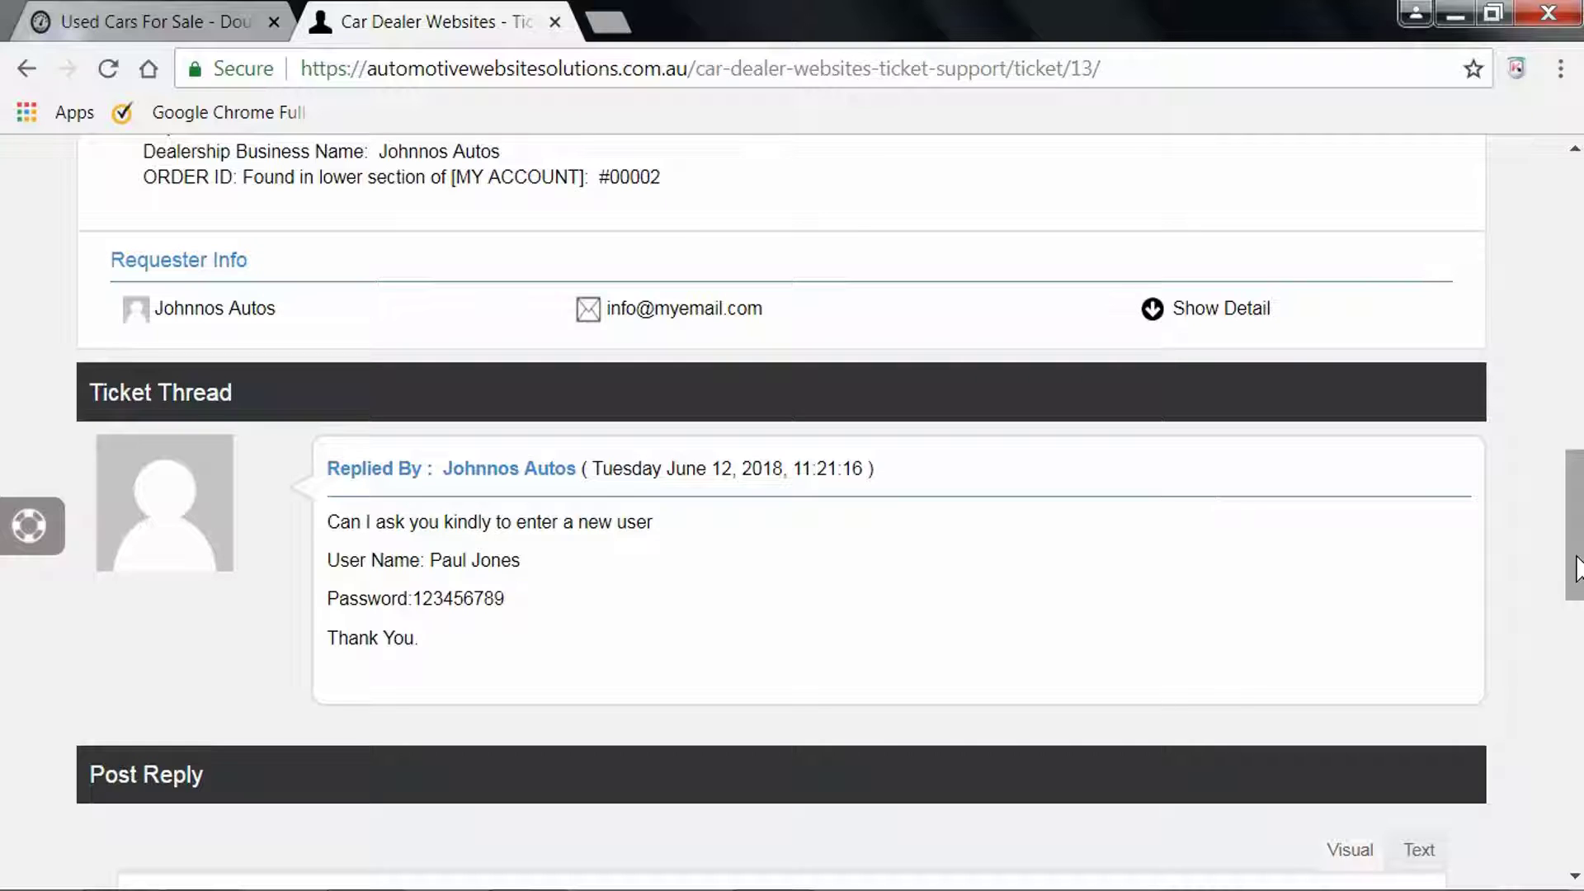
# Reload ticket 1 and read the support reply confirming the new user was added
pyautogui.click(108, 69)
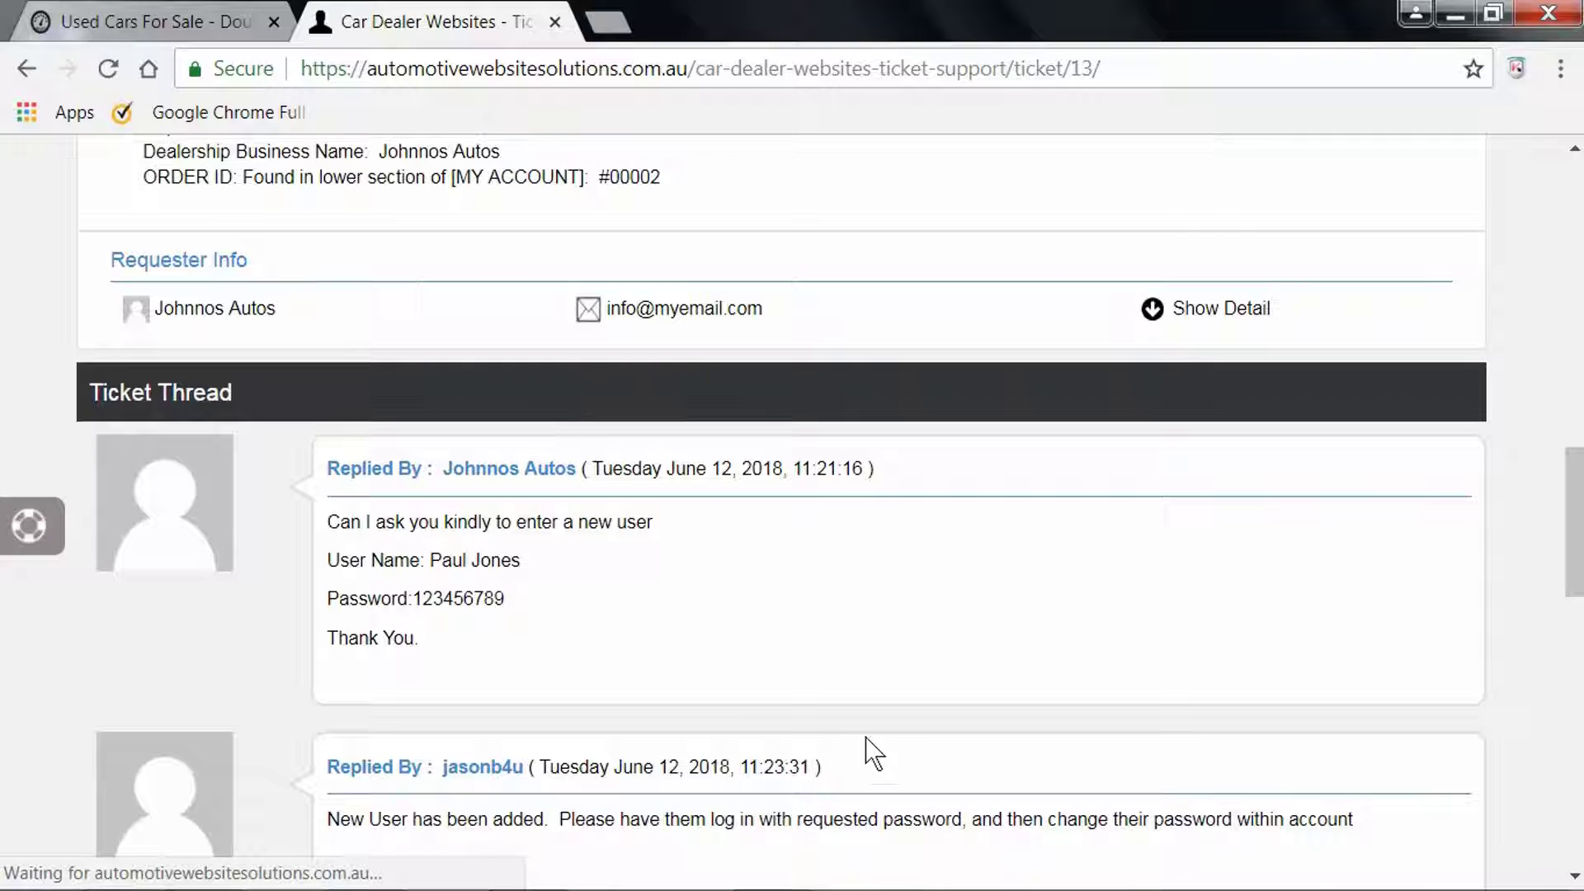
pyautogui.moveTo(1576, 528); pyautogui.dragTo(1579, 594)
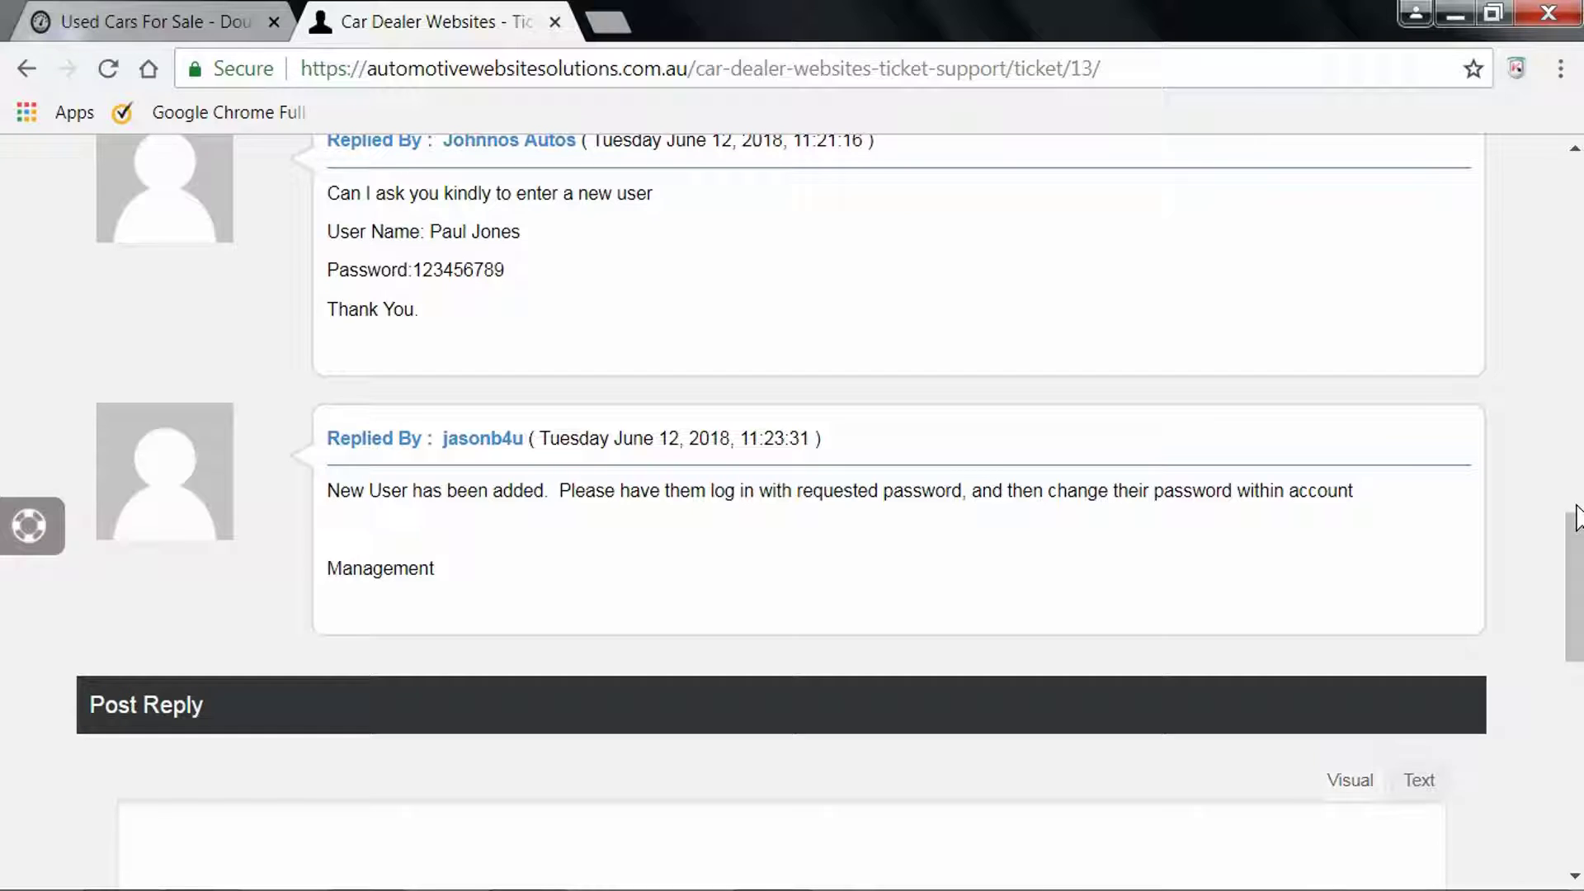
pyautogui.scroll(6, 1578, 503)
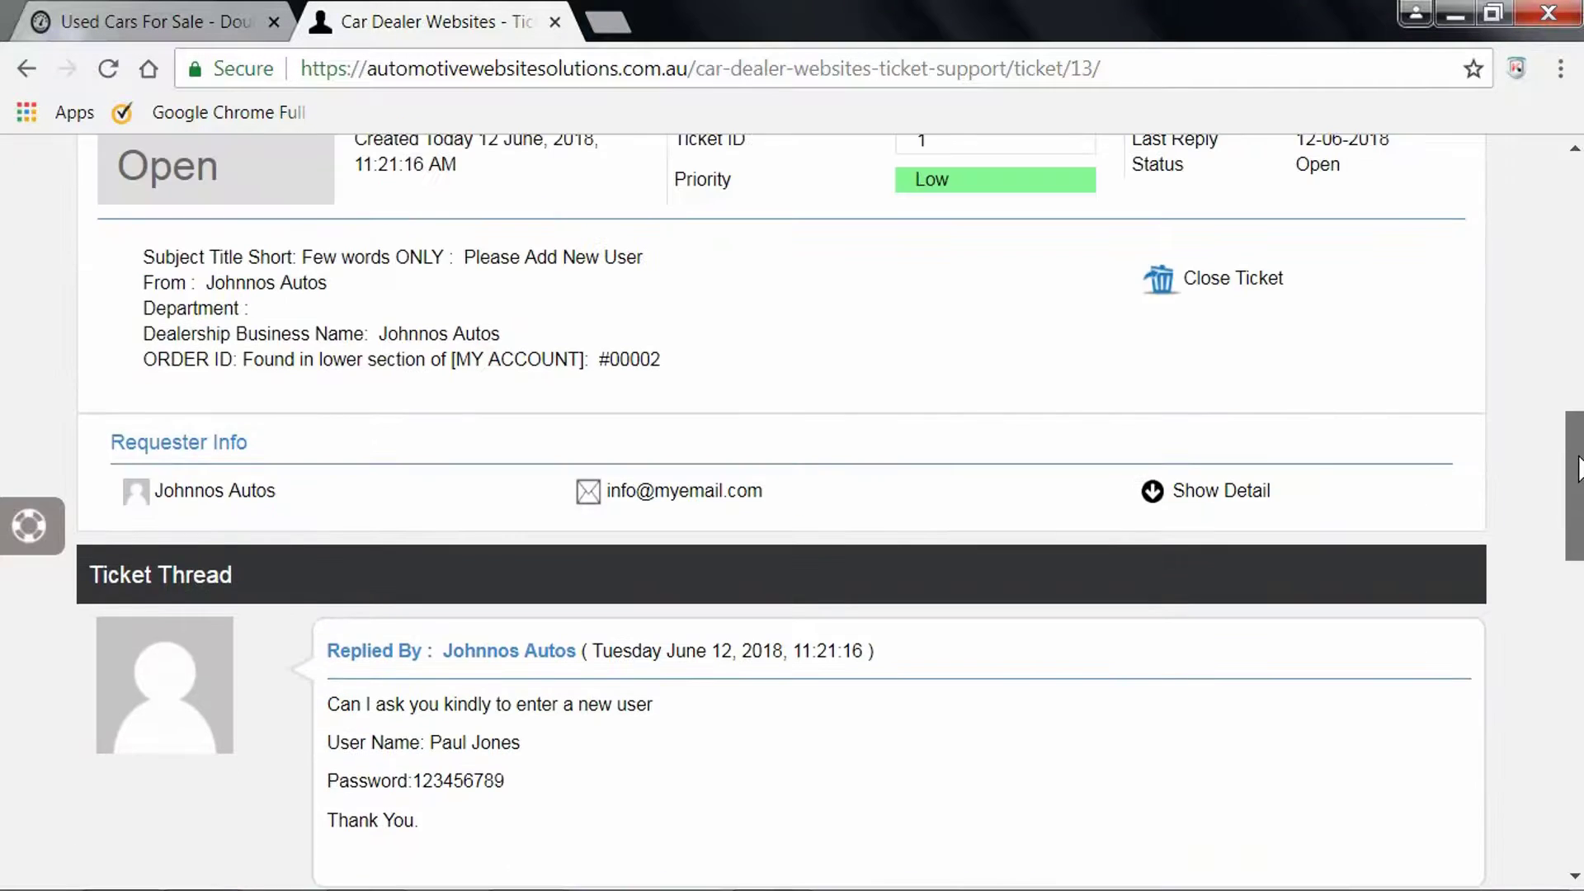
pyautogui.moveTo(1578, 468); pyautogui.dragTo(1578, 608)
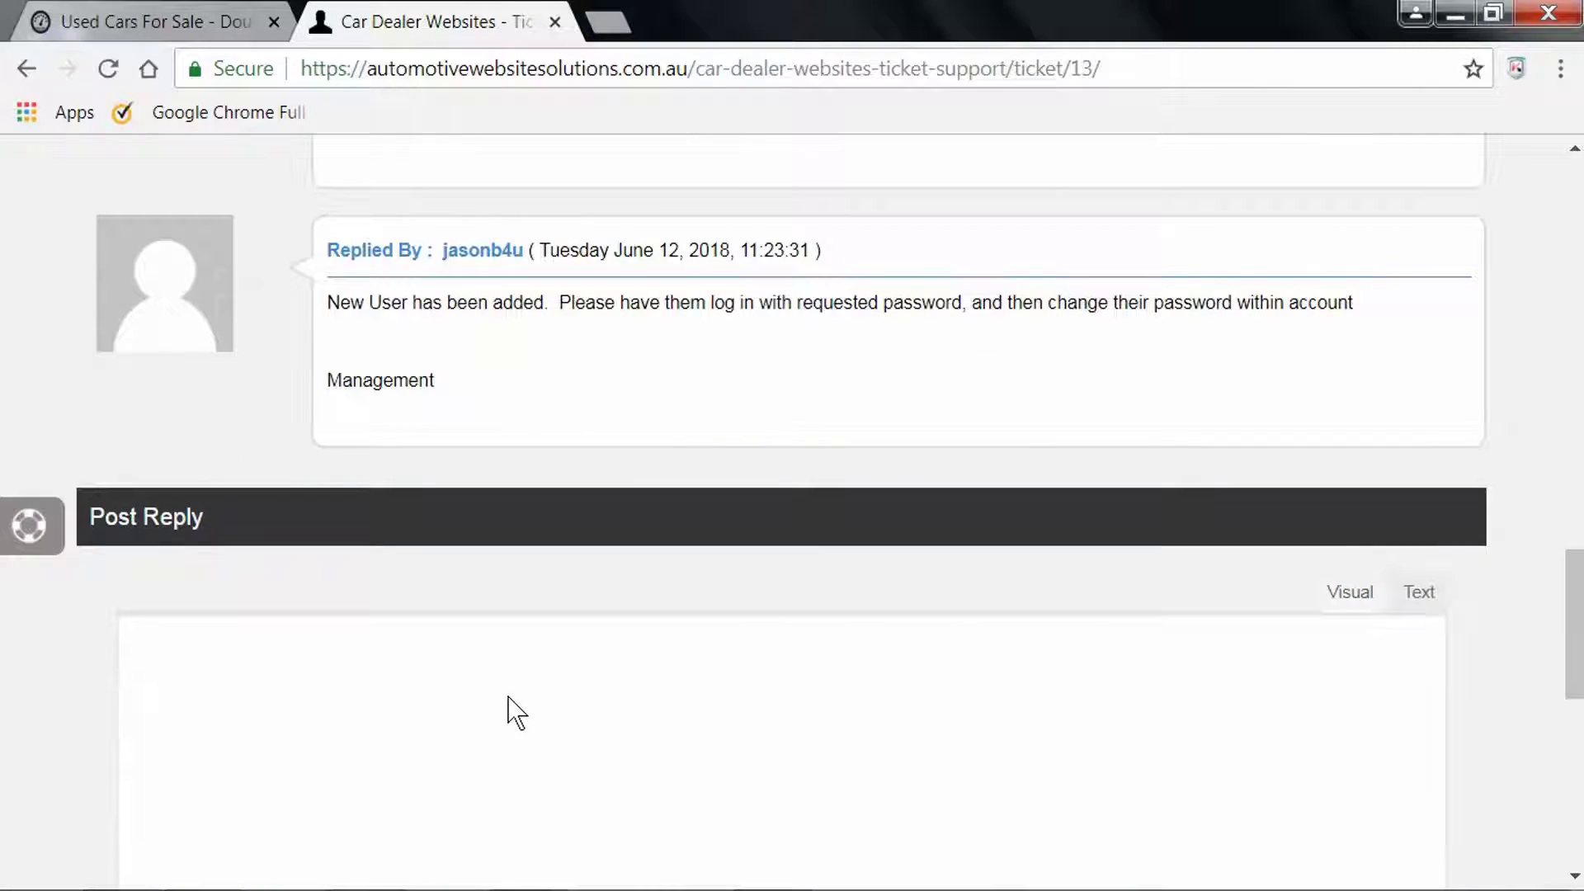
pyautogui.moveTo(1577, 626); pyautogui.dragTo(1580, 738)
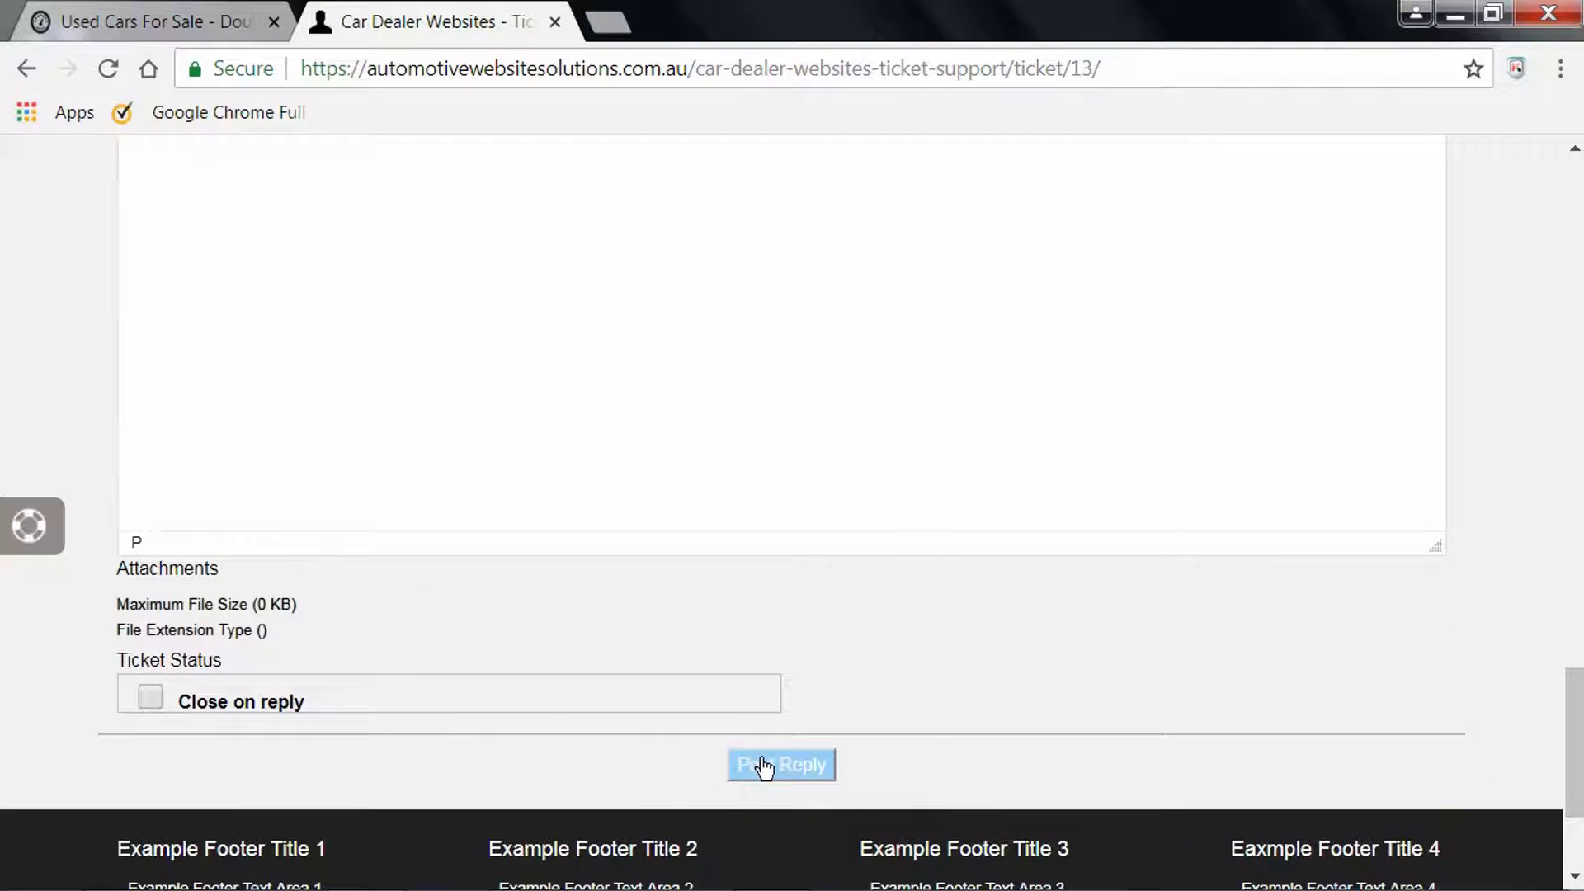
pyautogui.moveTo(1578, 747); pyautogui.dragTo(1580, 466)
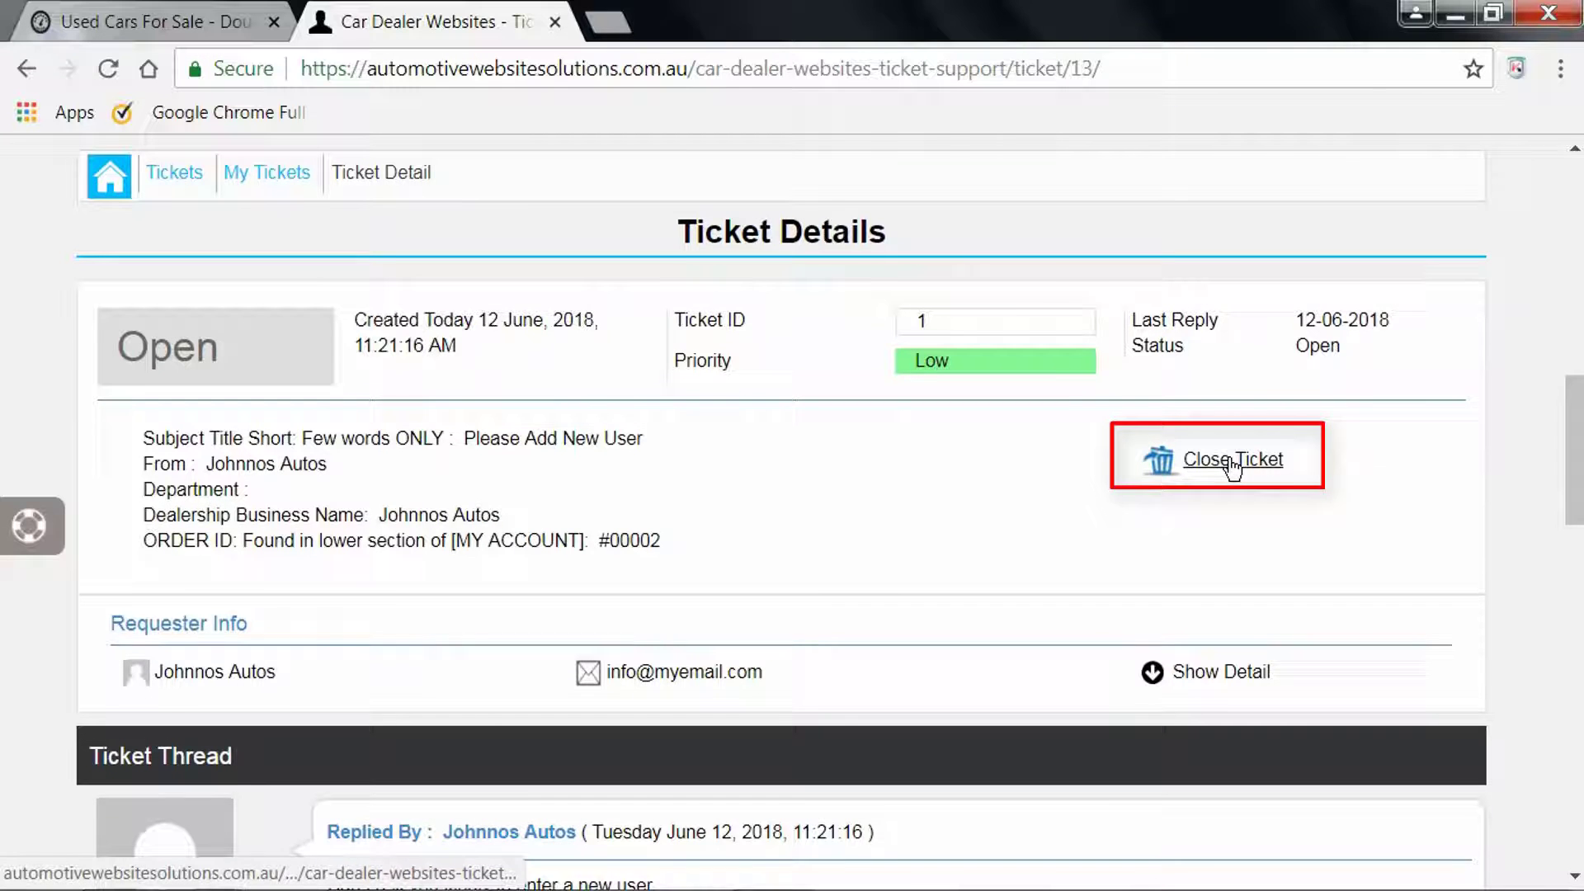
pyautogui.moveTo(1580, 499); pyautogui.dragTo(1577, 375)
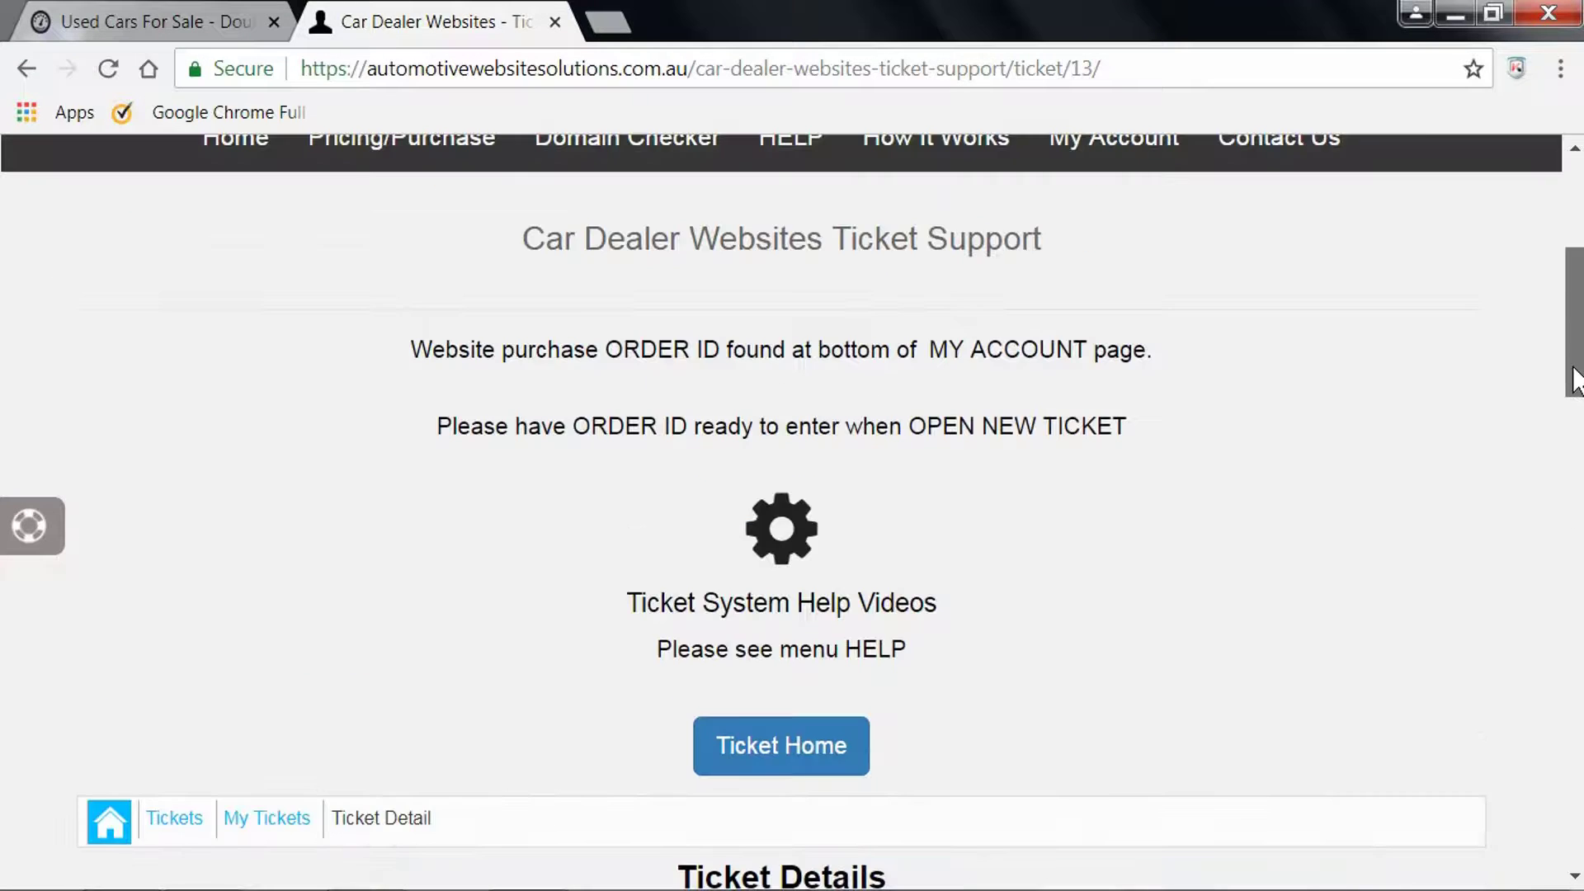
# Check that My Tickets shows Answered (1), then go back to Ticket Home
pyautogui.click(777, 751)
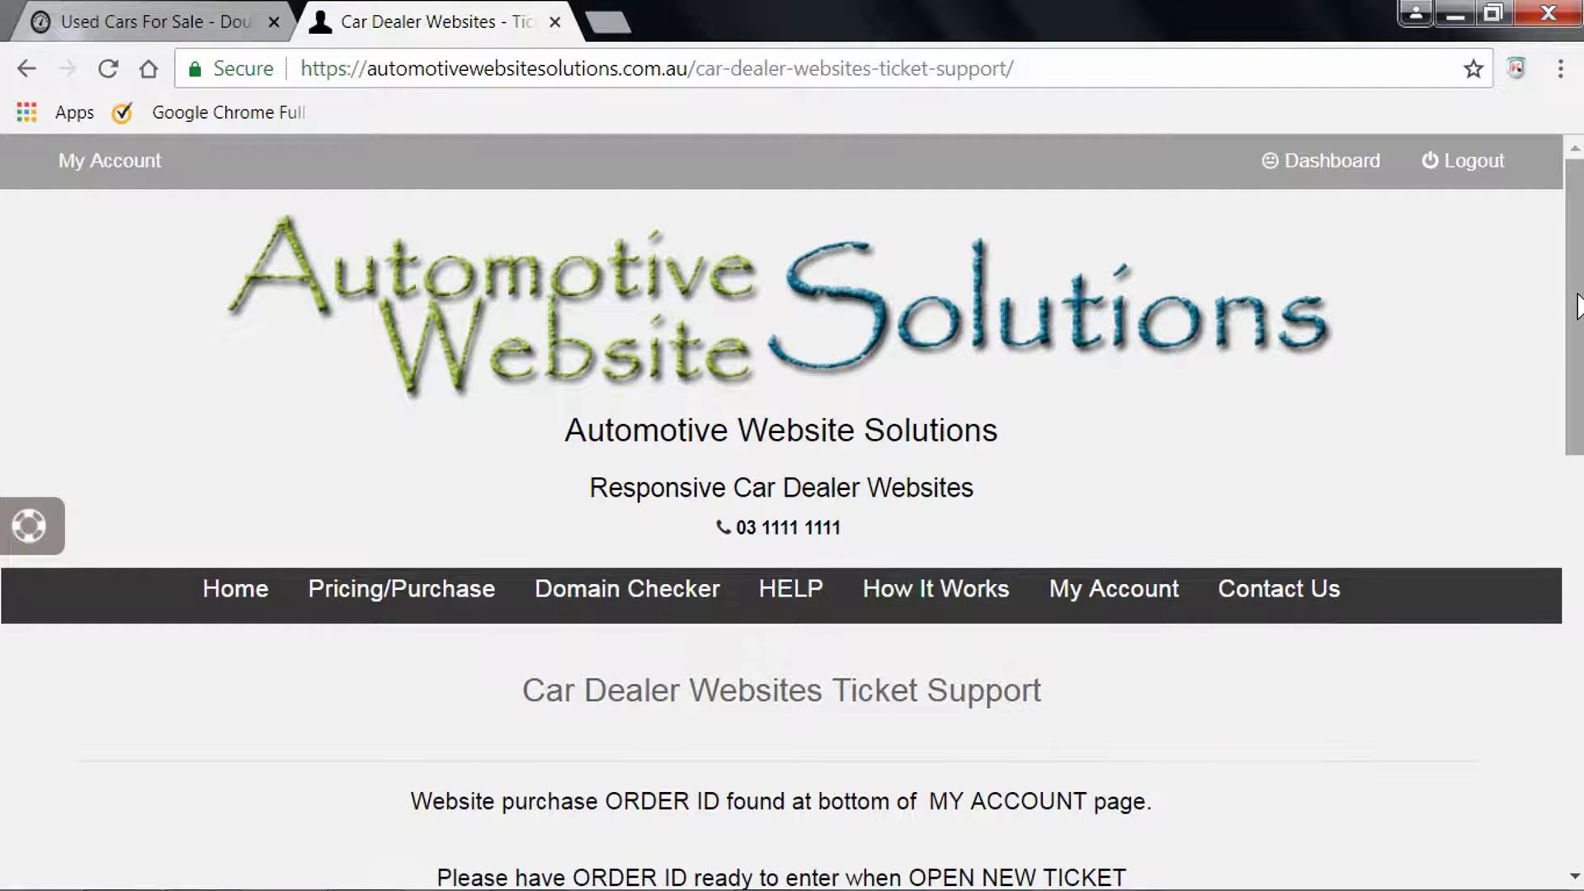
pyautogui.moveTo(1576, 309); pyautogui.dragTo(1576, 649)
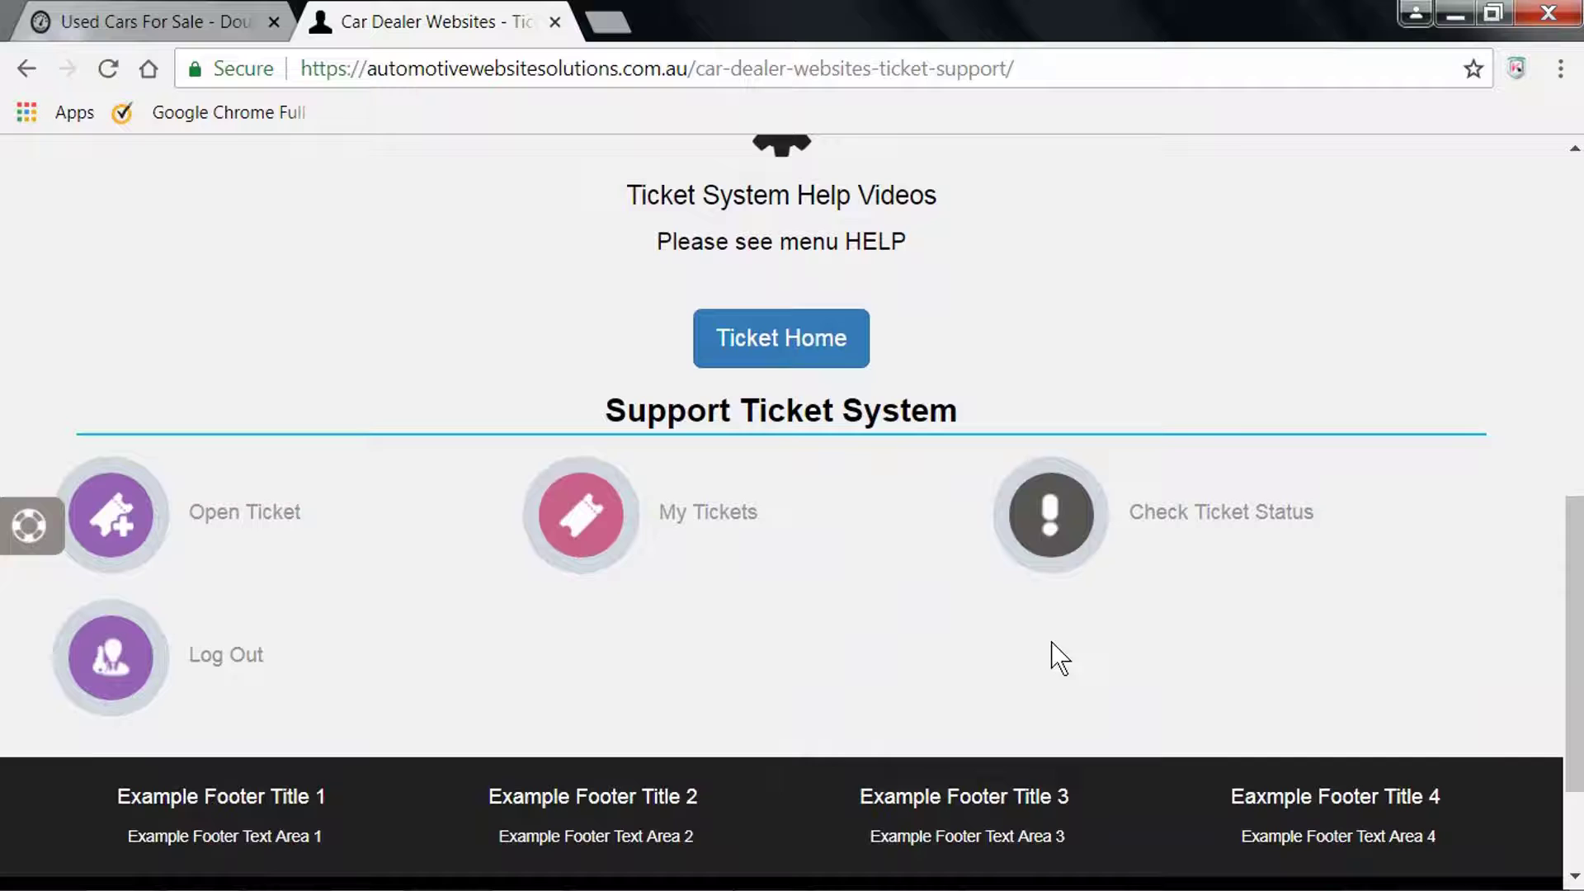
pyautogui.click(732, 522)
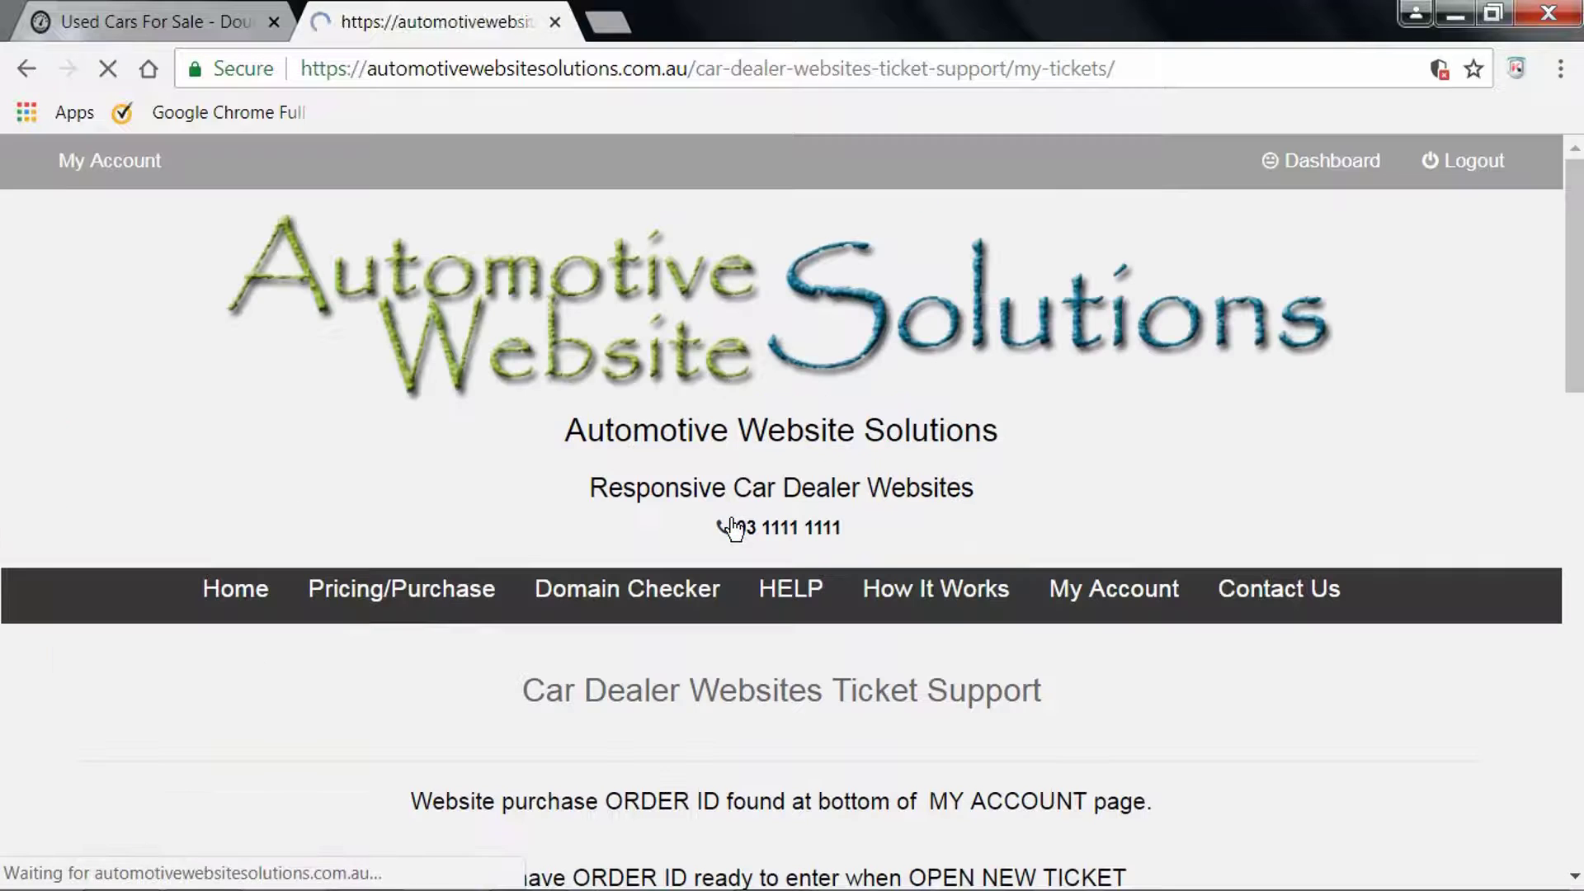
pyautogui.moveTo(1574, 273); pyautogui.dragTo(1576, 654)
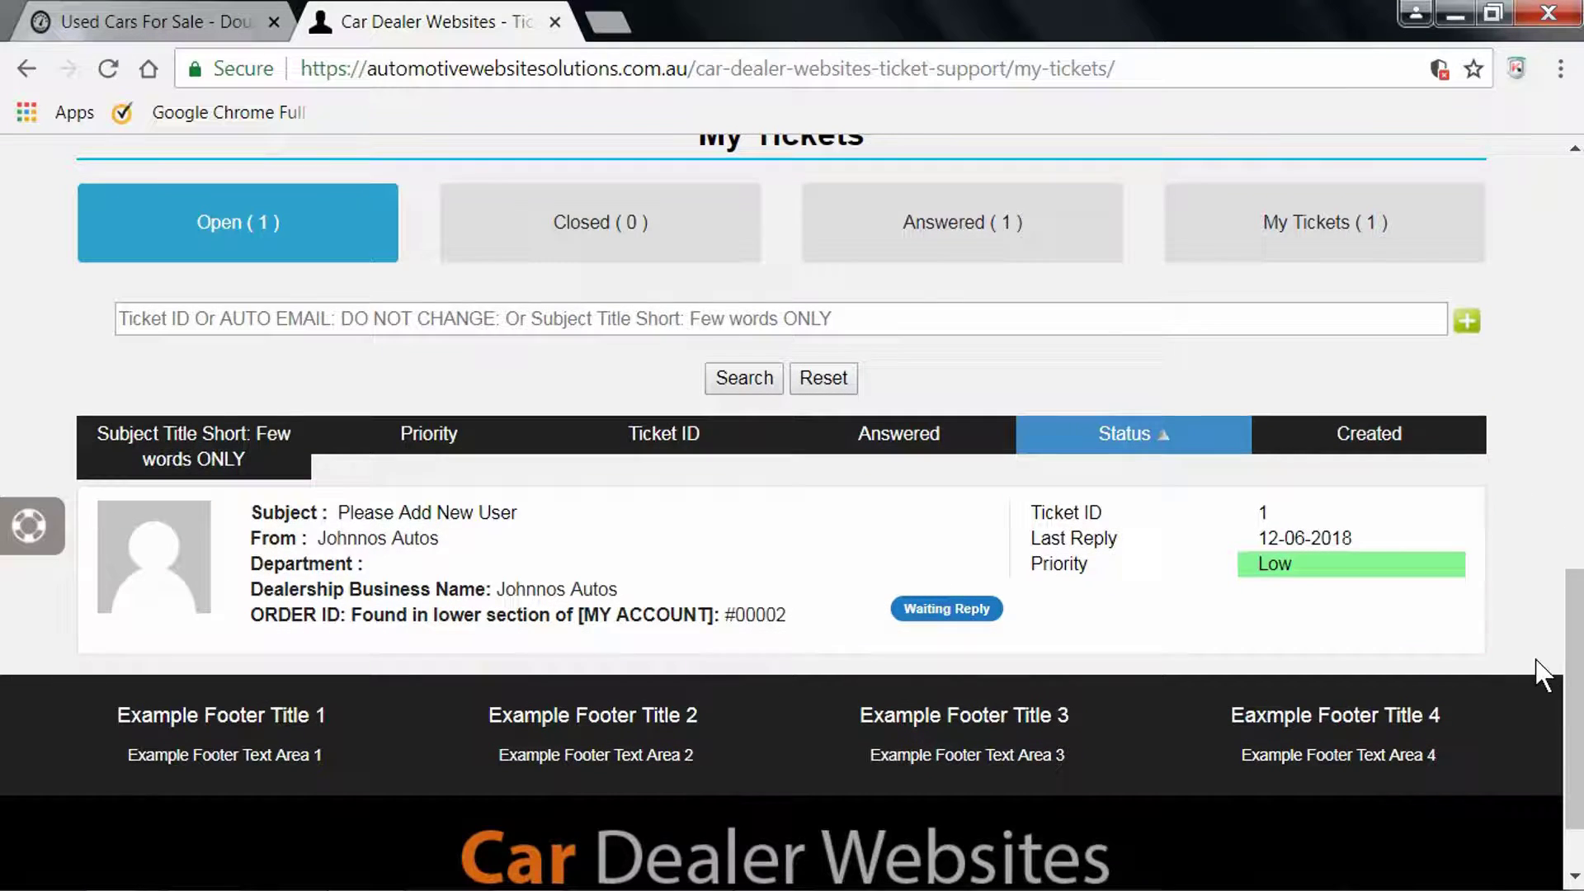
pyautogui.scroll(3, 1571, 627)
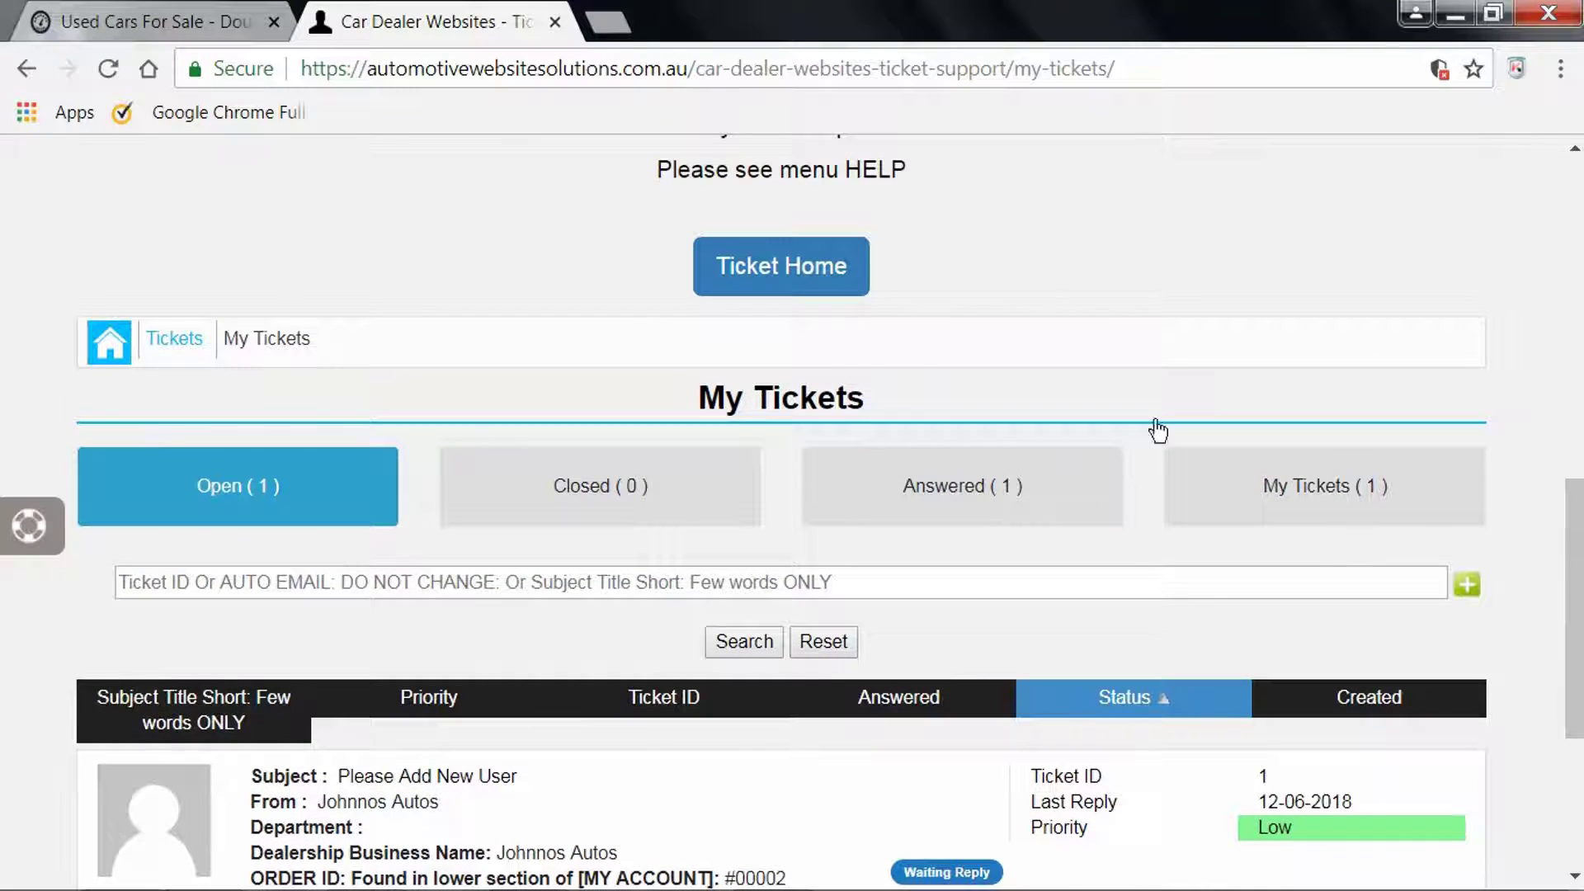
pyautogui.click(797, 290)
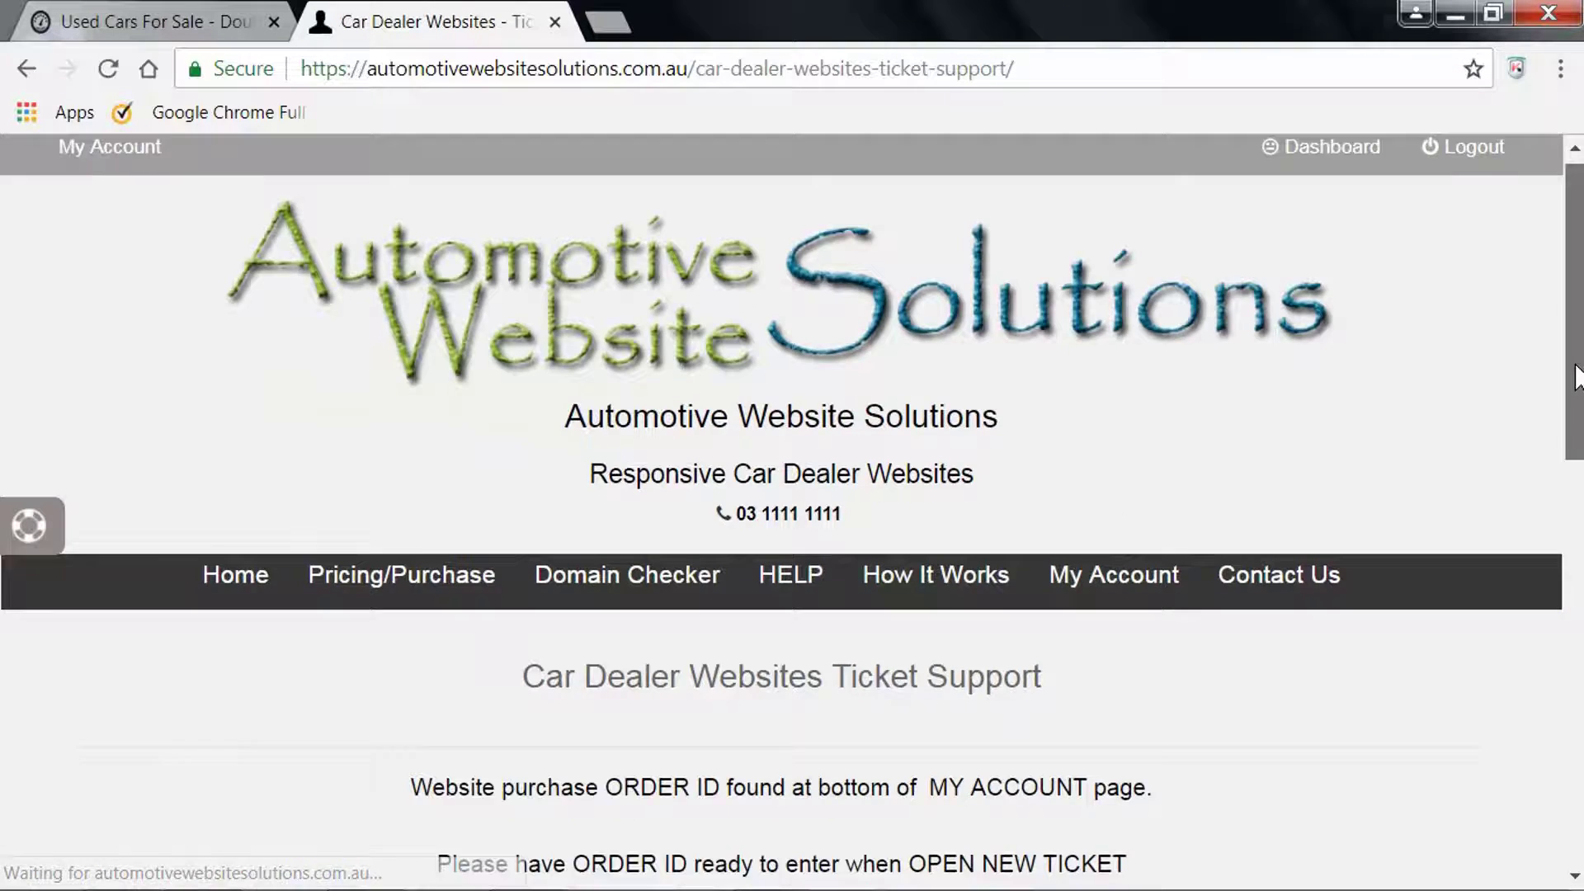
# View the Check Ticket Status Email/Ticket ID form, then return through the Tickets breadcrumb
pyautogui.moveTo(1577, 368); pyautogui.dragTo(1577, 680)
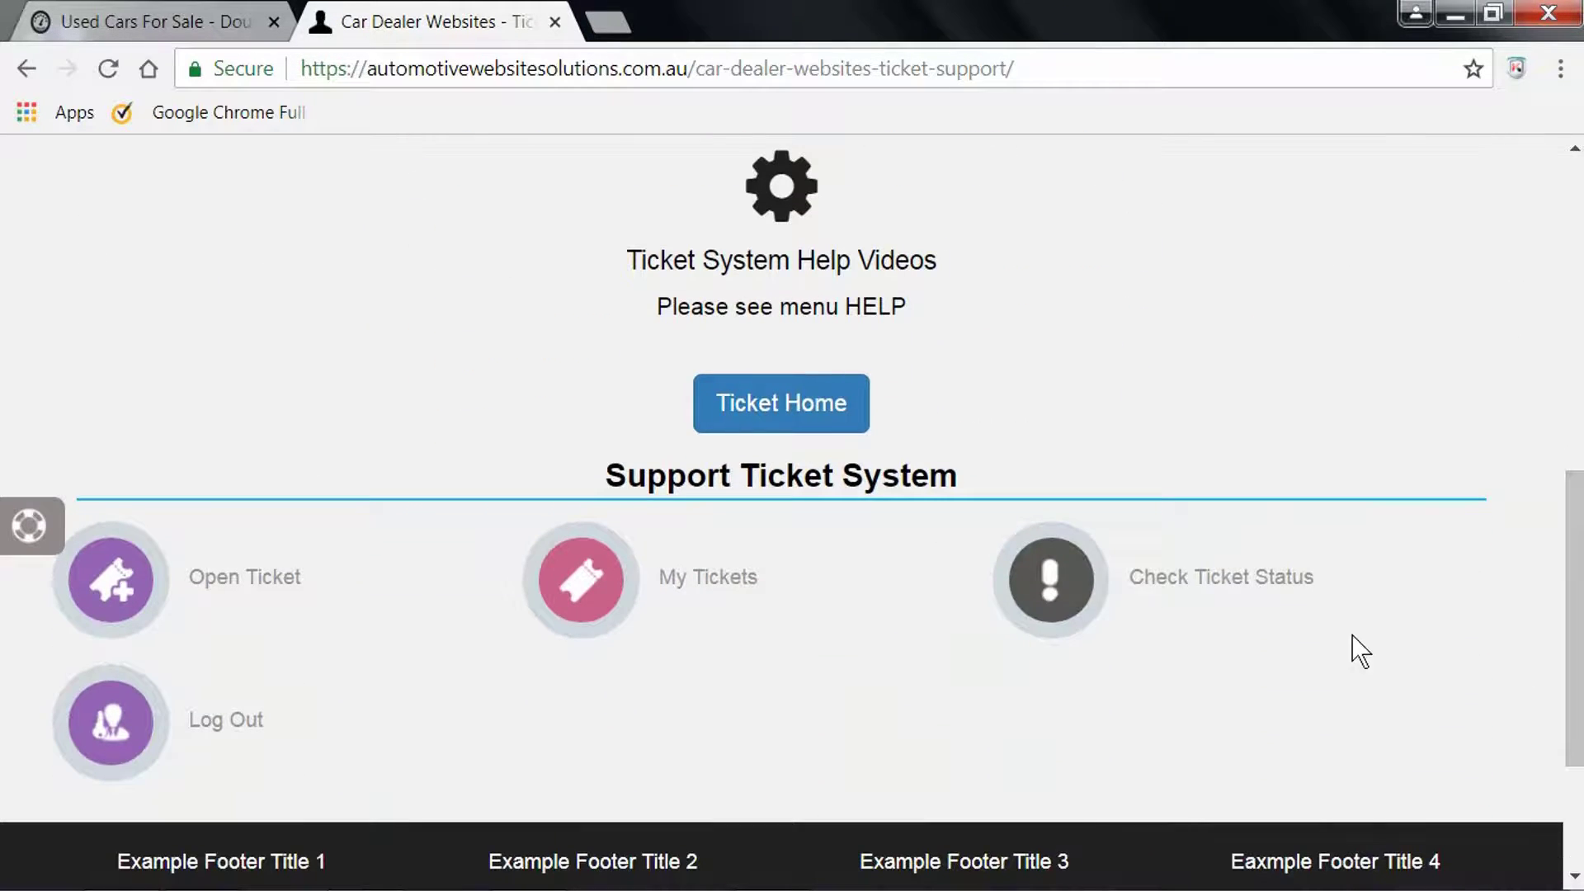
pyautogui.click(1246, 583)
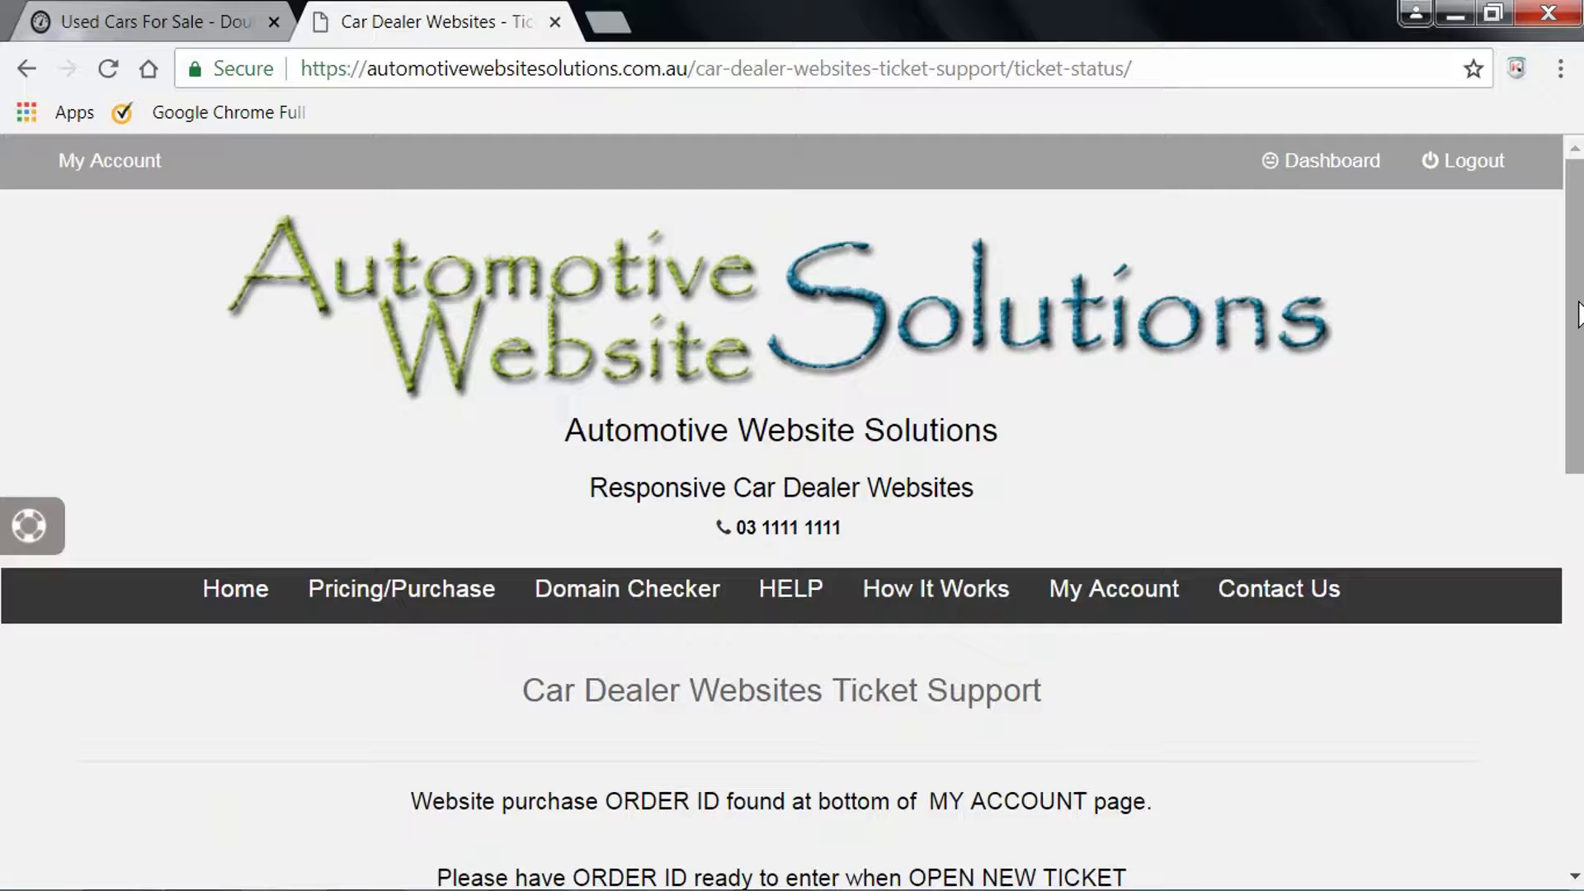
pyautogui.moveTo(1577, 342); pyautogui.dragTo(1576, 625)
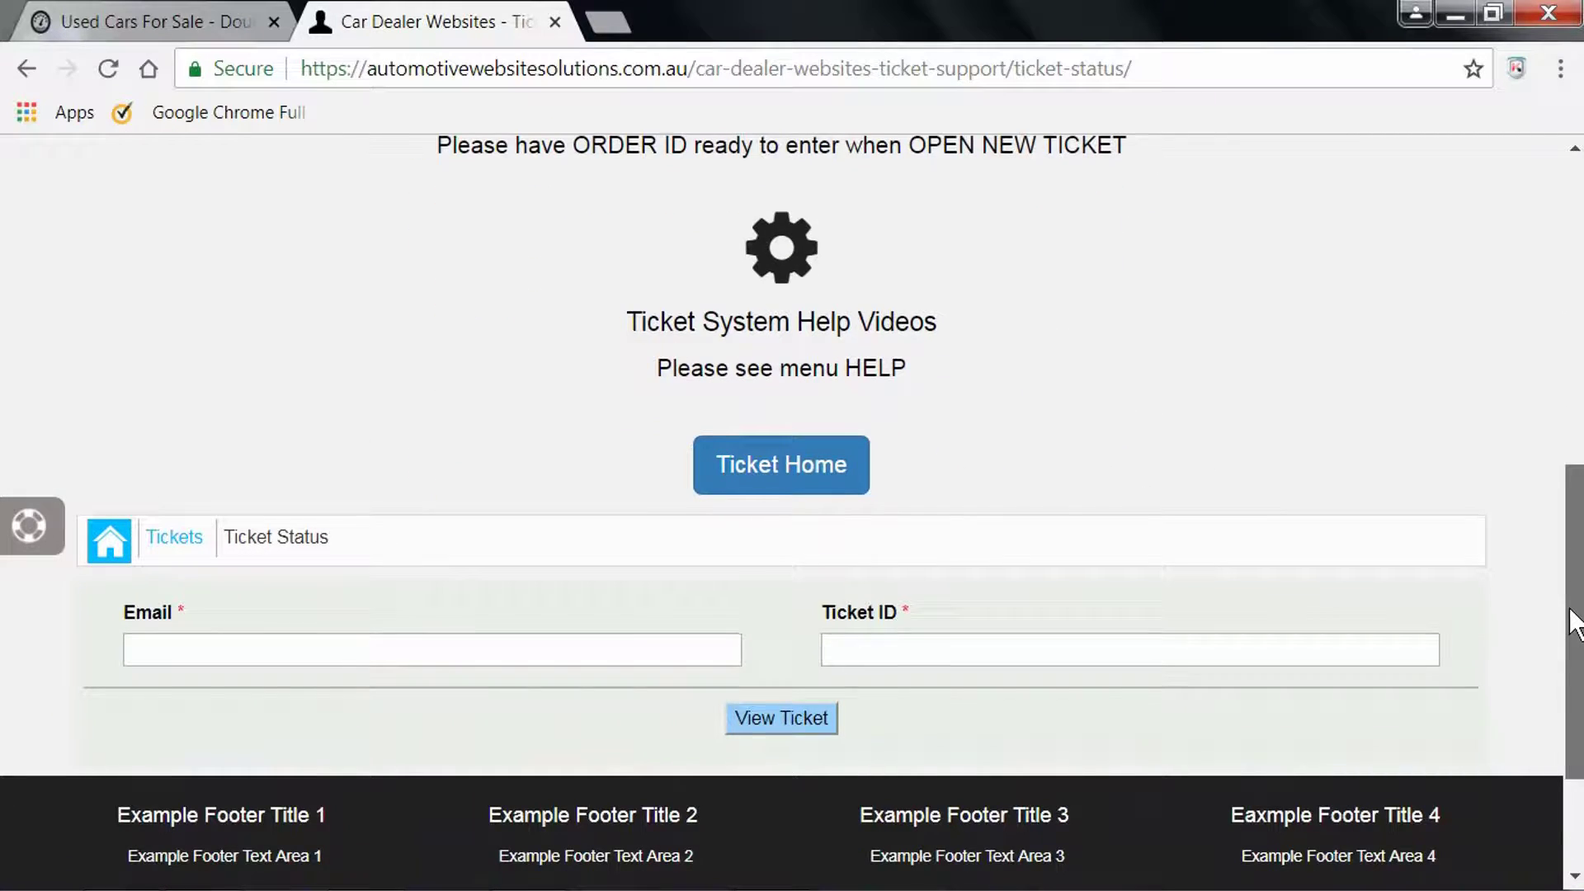
pyautogui.moveTo(1573, 625); pyautogui.dragTo(1572, 625)
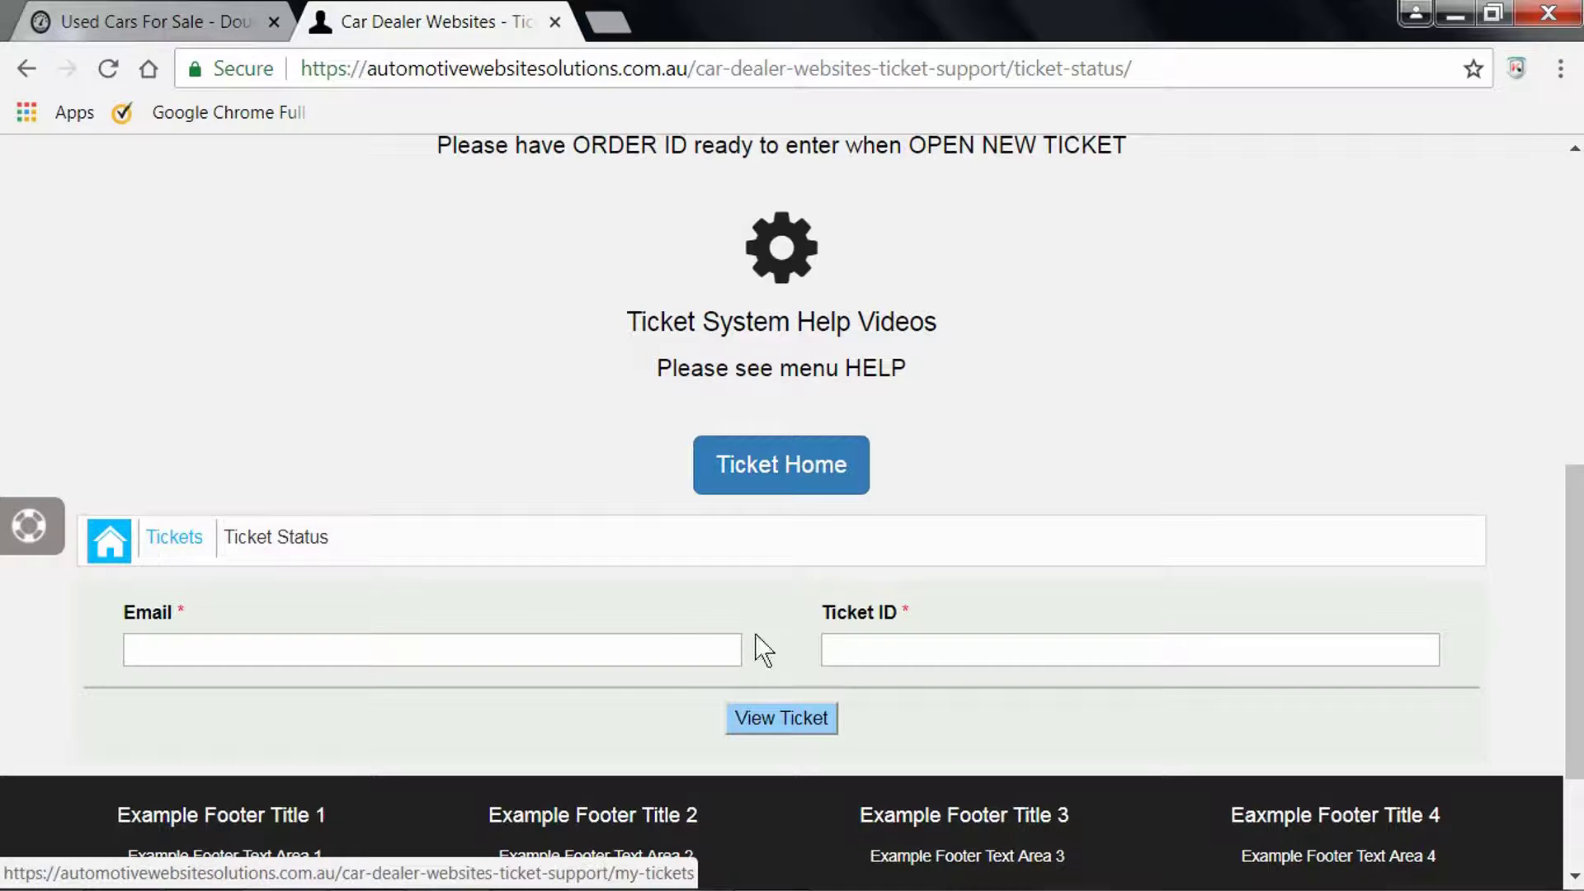
pyautogui.click(170, 539)
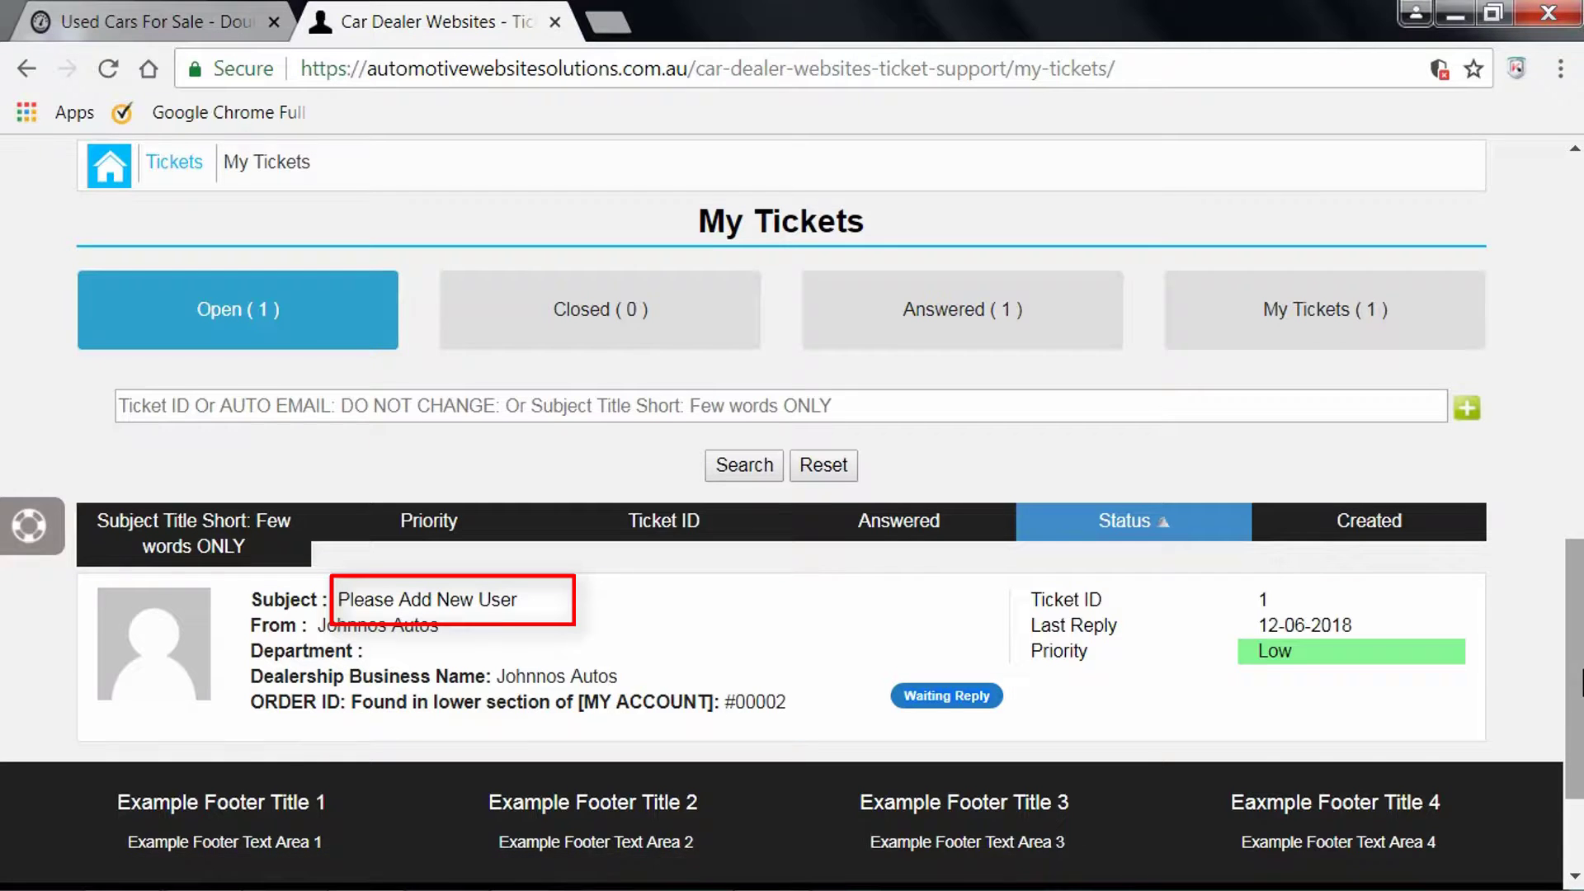
# Reopen ticket 1 'Please Add New User' from the My Tickets list
pyautogui.click(451, 600)
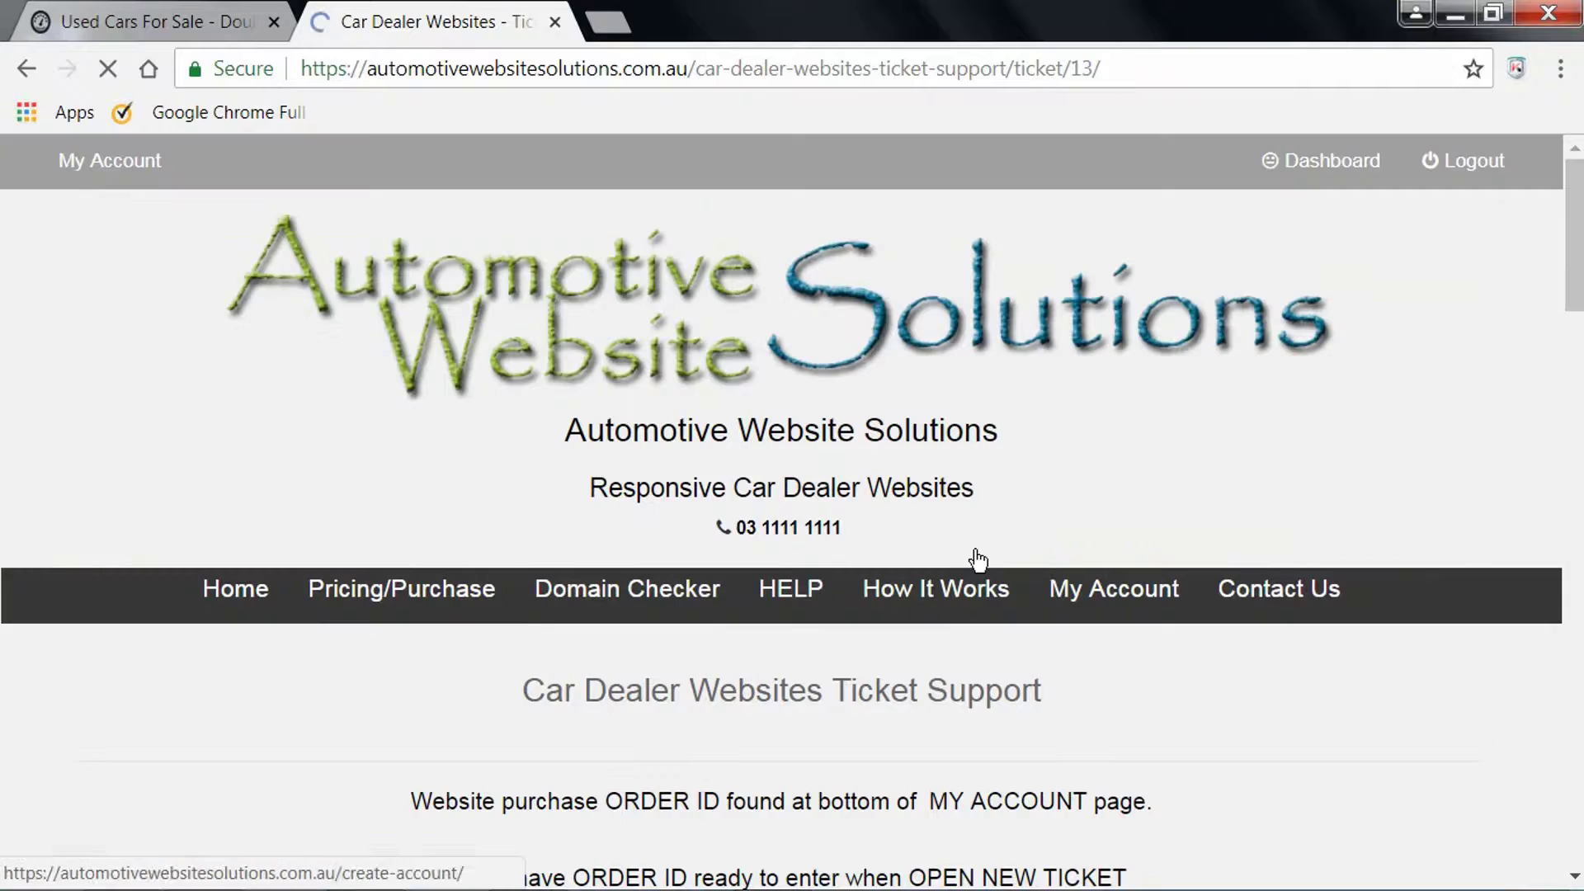
pyautogui.moveTo(1575, 234)
pyautogui.mouseDown()
pyautogui.moveTo(1578, 627)
pyautogui.moveTo(1577, 231)
pyautogui.mouseUp()
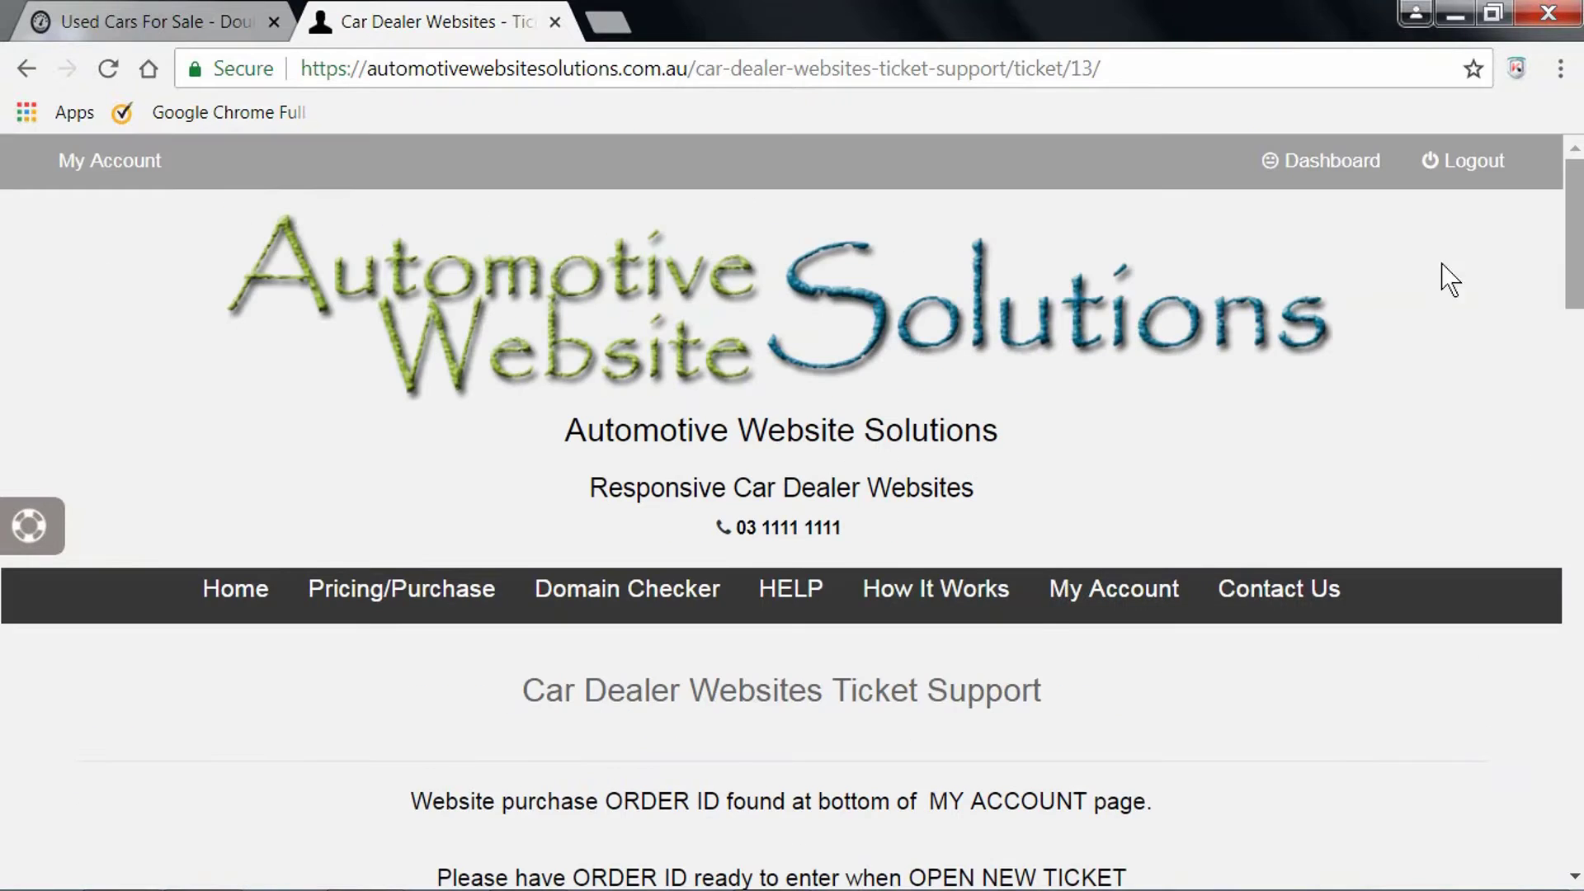
pyautogui.moveTo(1046, 631)
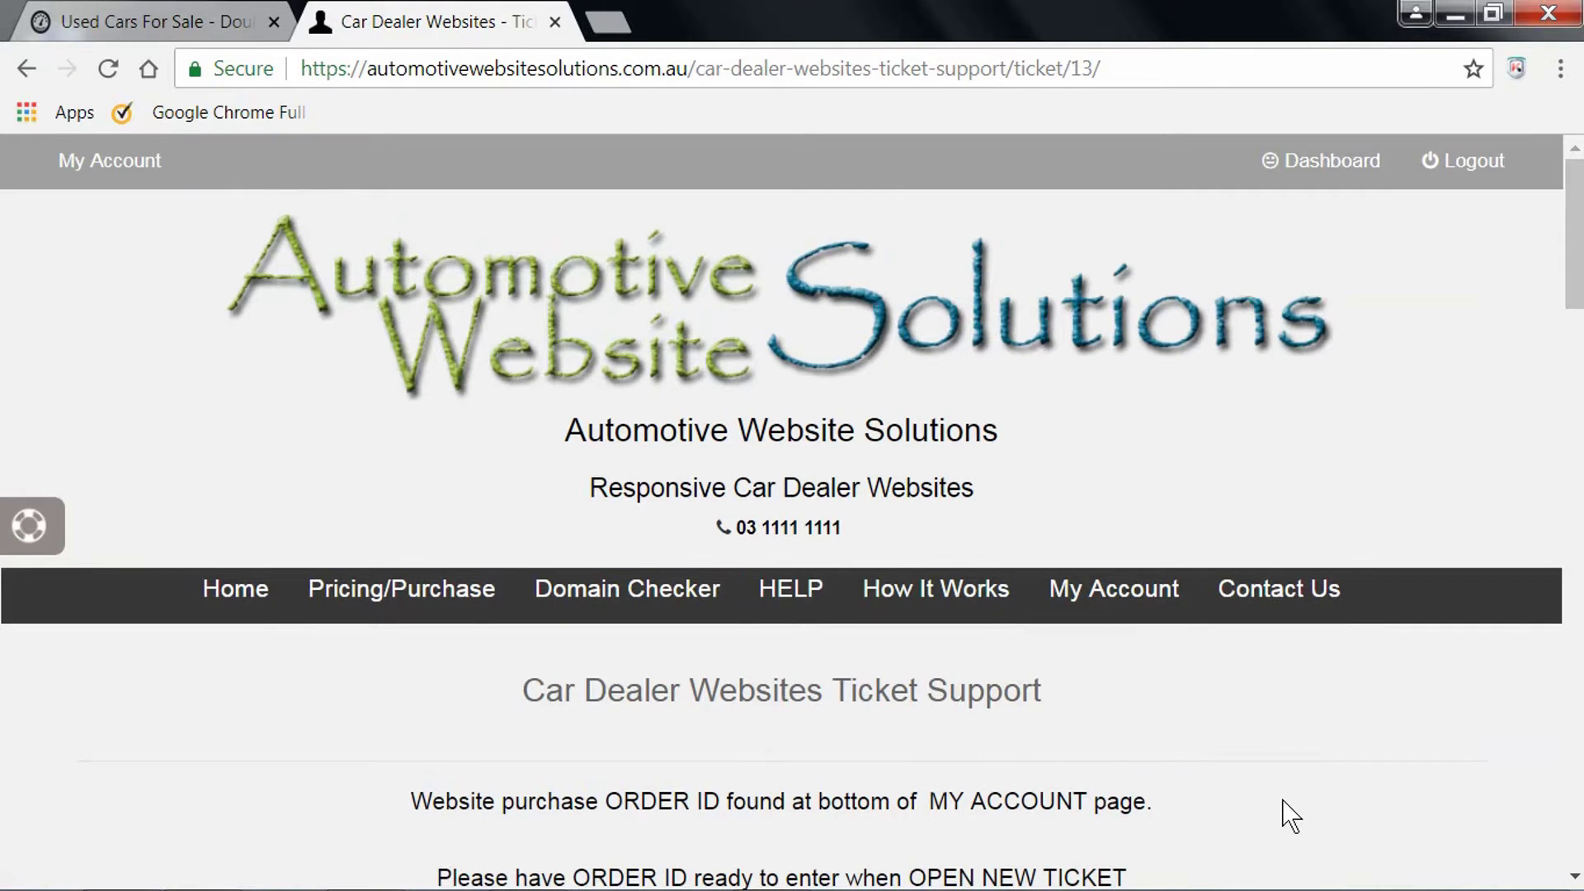